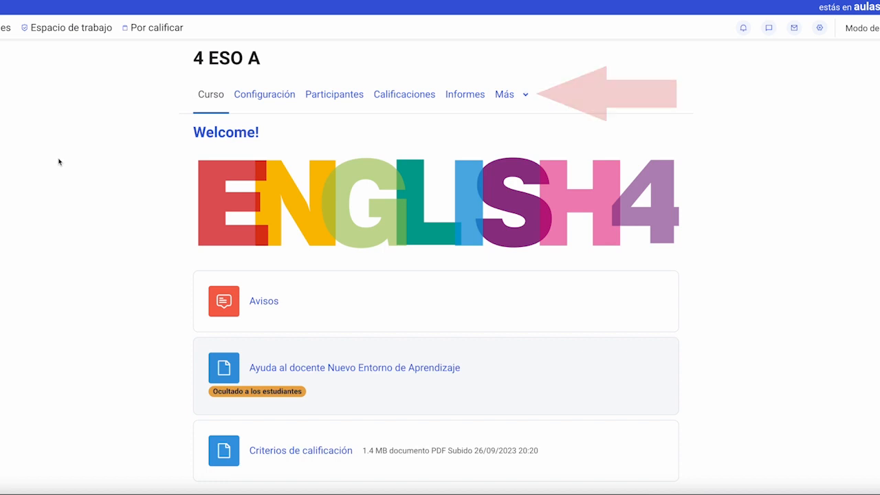
Open the 4 ESO A course's question bank and start a new question to review the available question types.
left_click(520, 98)
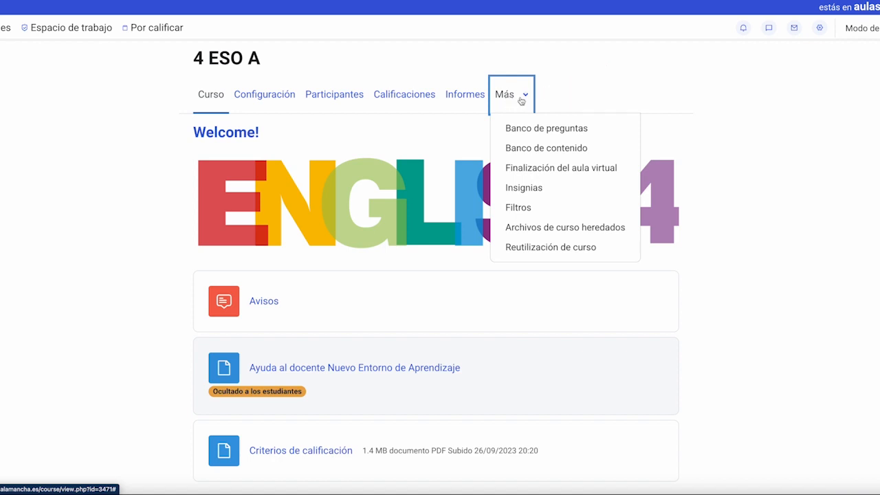
left_click(533, 130)
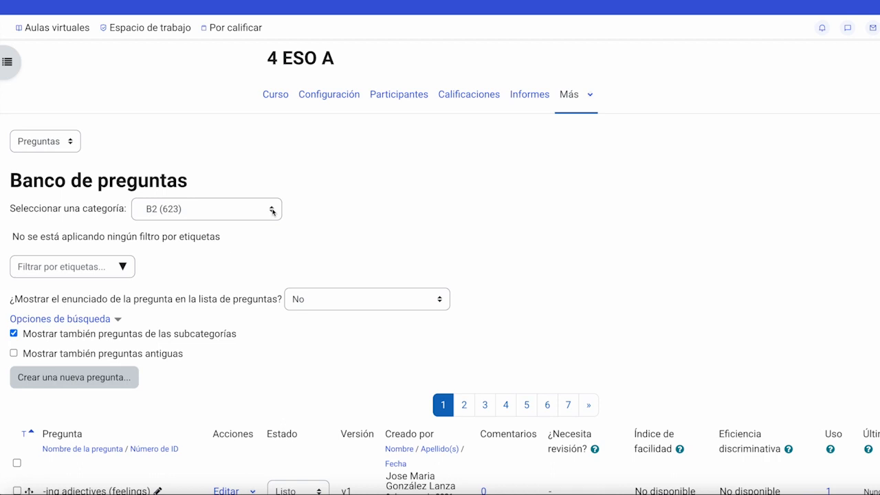
left_click(108, 380)
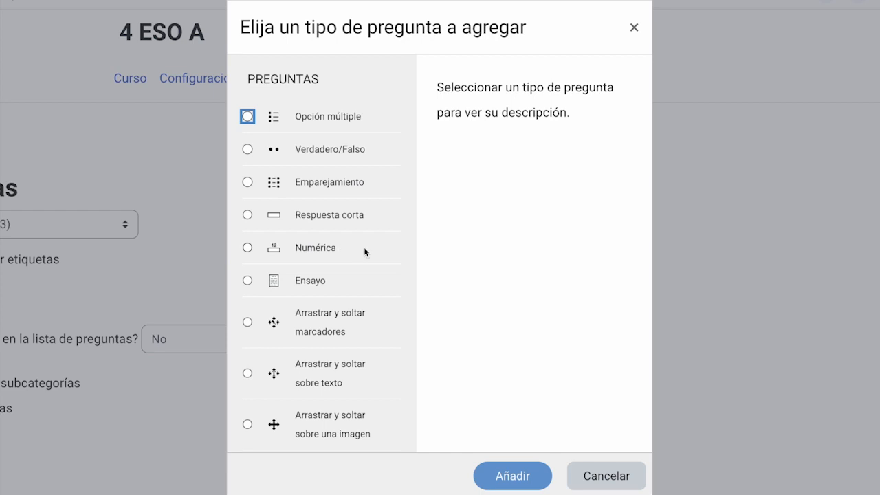
scroll(323, 275, "down", 5)
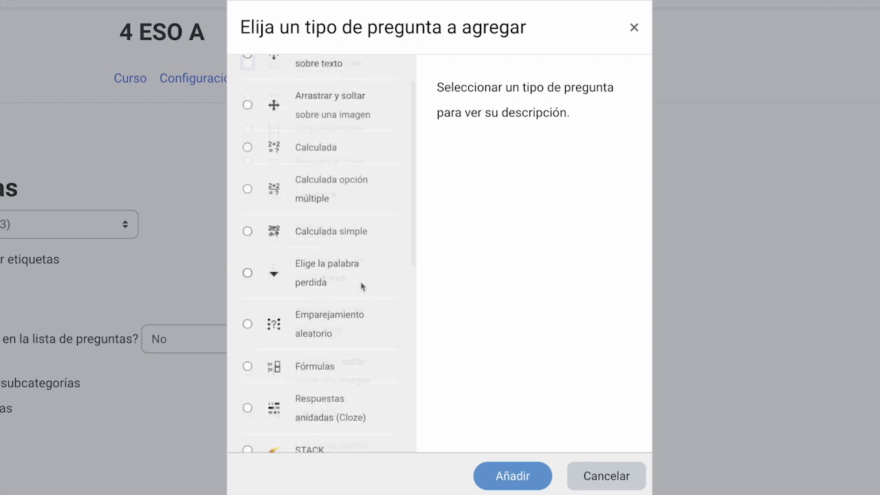
scroll(328, 282, "down", 2)
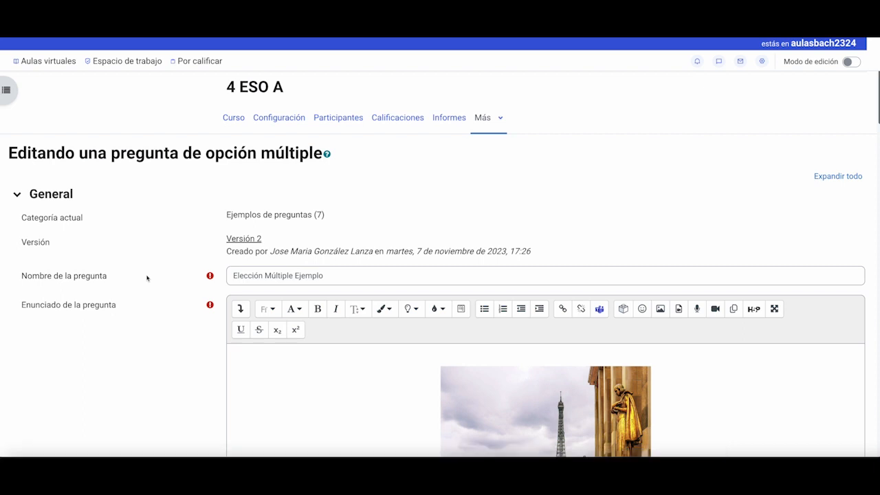
Review the multiple-choice question's general settings: name, question text, status, default mark and general feedback.
scroll(161, 270, "down", 1)
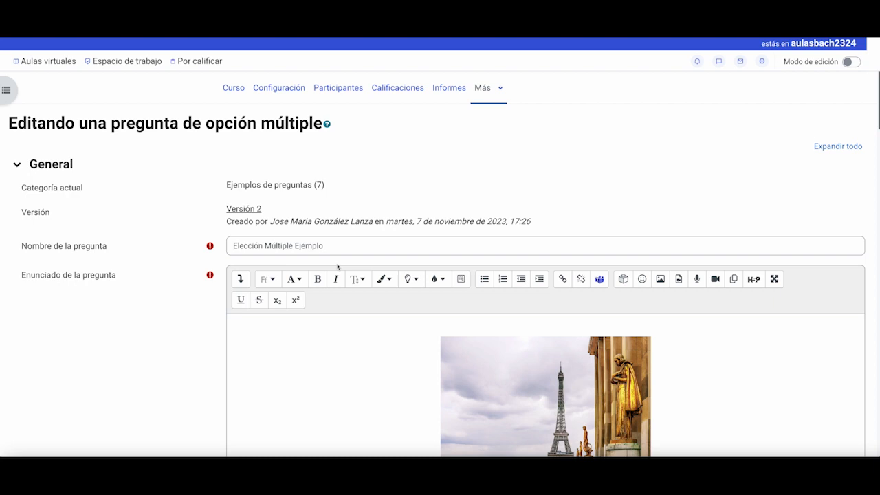
scroll(338, 255, "up", 1)
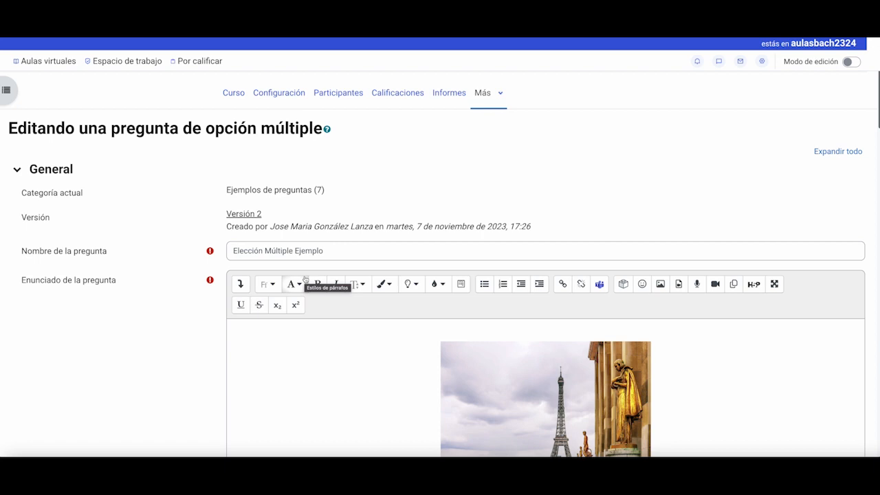
scroll(297, 282, "down", 2)
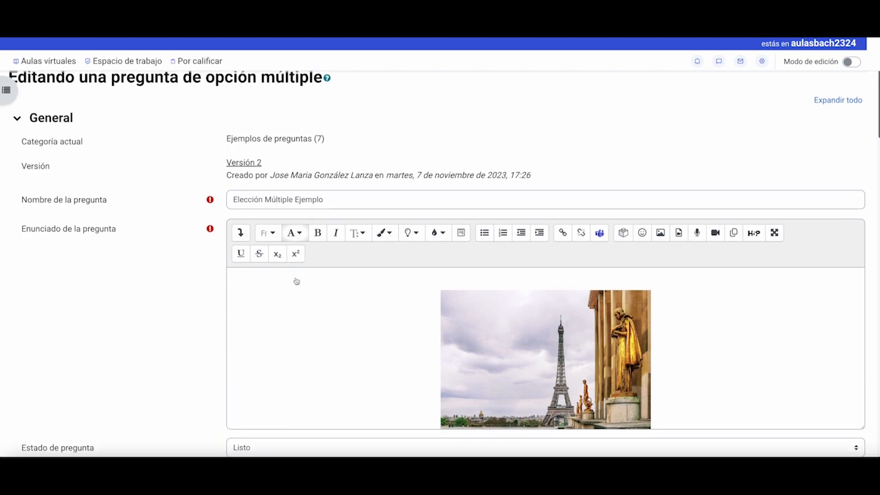
scroll(297, 279, "down", 1)
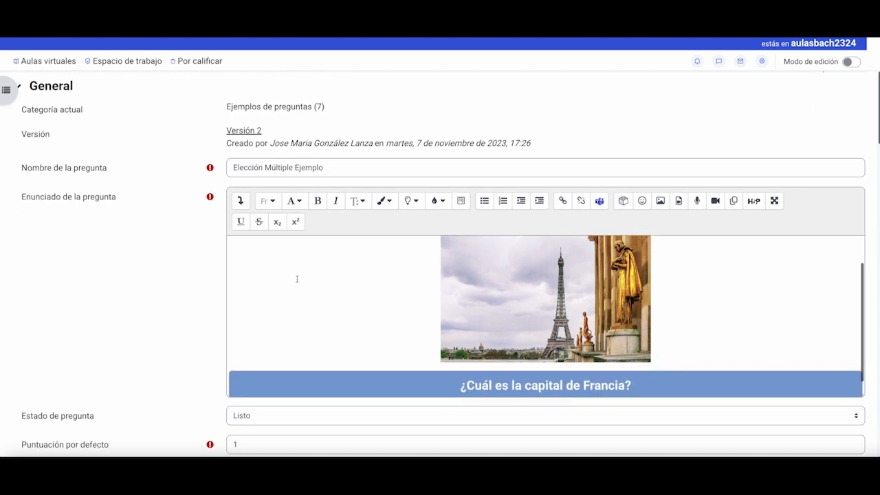
scroll(297, 278, "down", 1)
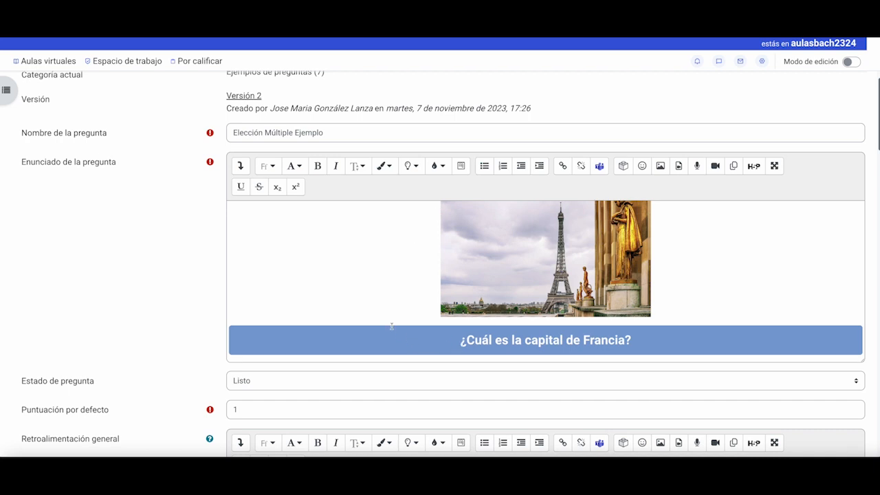
scroll(356, 293, "down", 3)
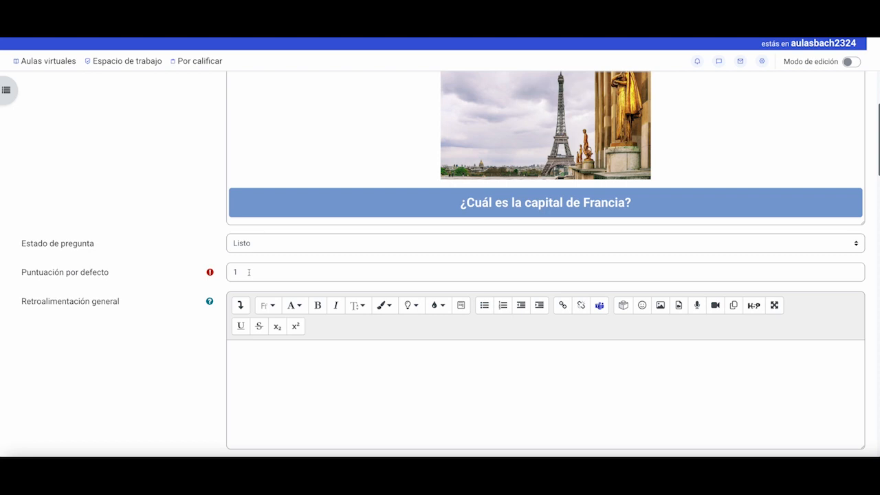
scroll(248, 274, "down", 2)
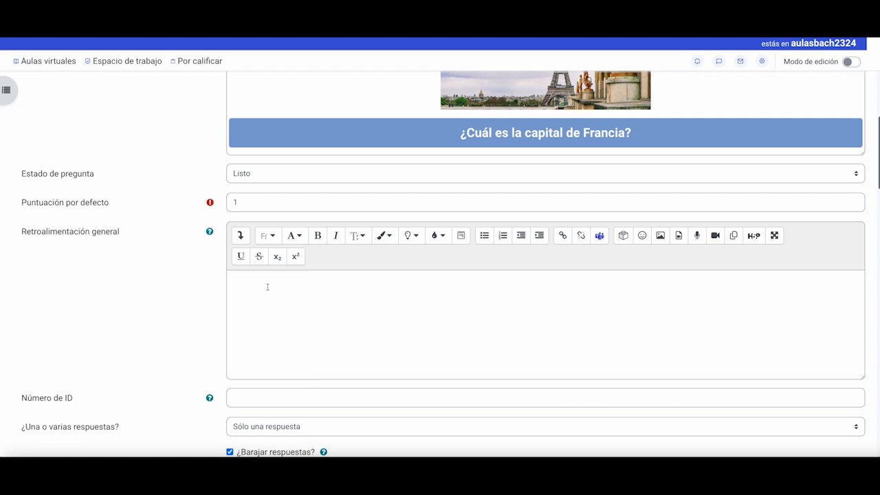
scroll(274, 289, "down", 1)
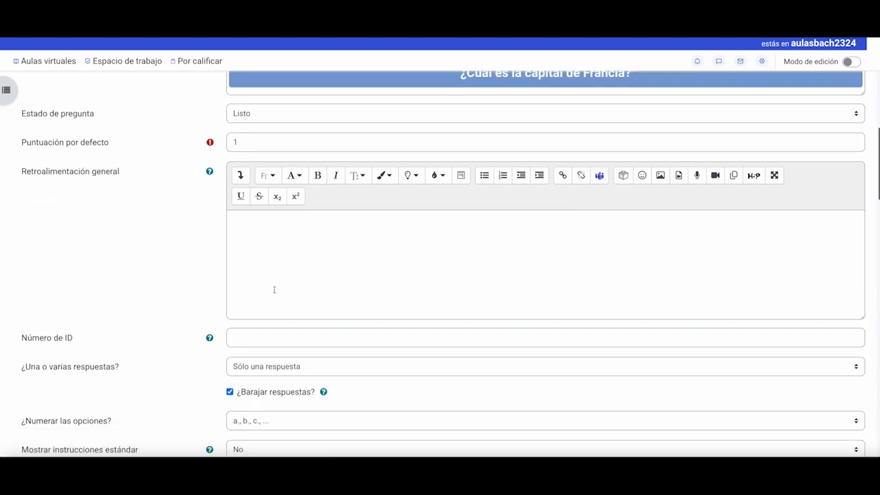
Inspect the options for single or multiple answers, choice numbering and standard instructions, including the help for standard instructions.
scroll(289, 254, "down", 2)
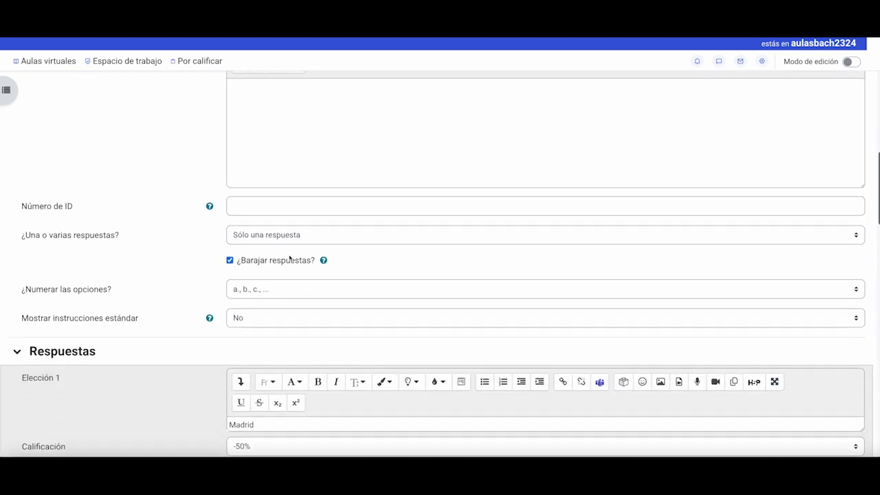
scroll(288, 258, "down", 1)
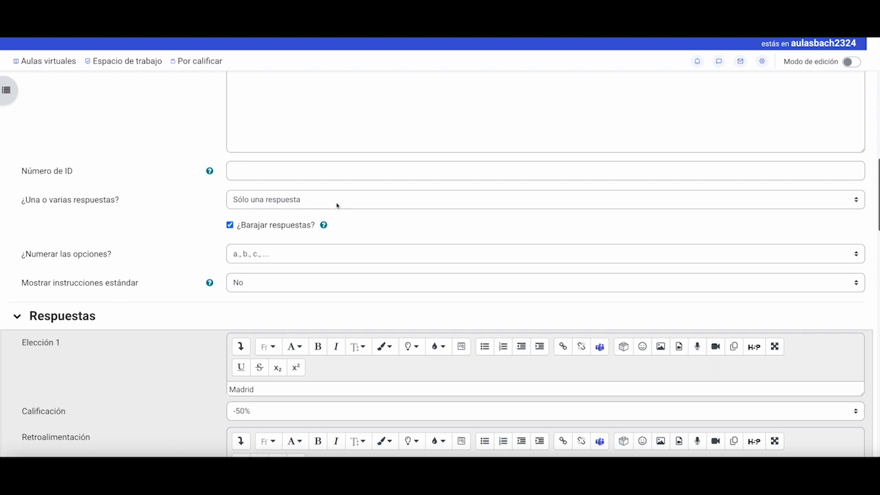
left_click(337, 205)
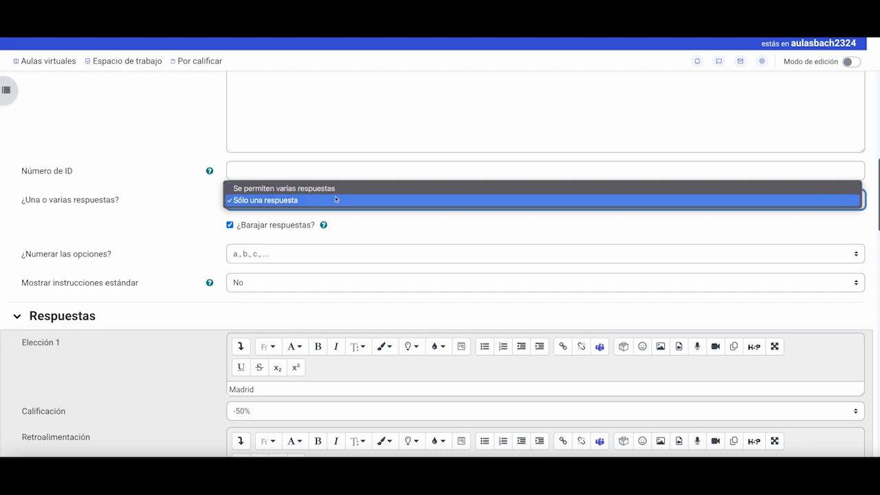
left_click(364, 221)
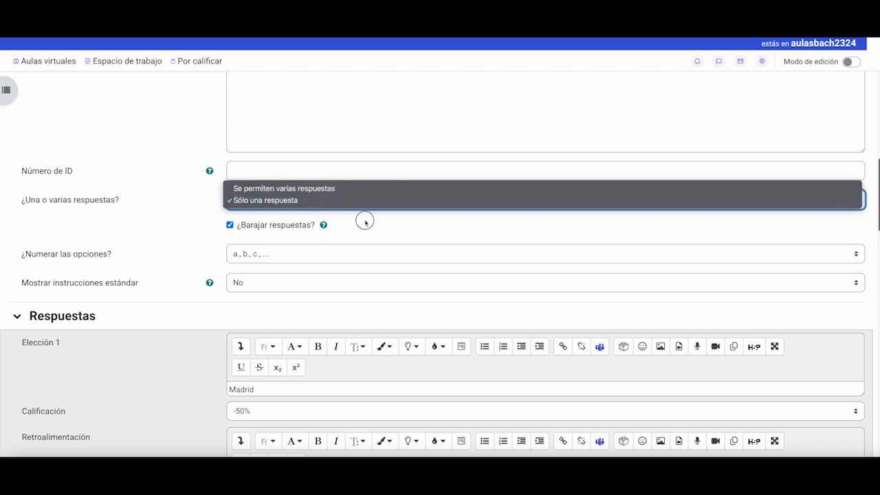
left_click(281, 257)
left_click(351, 234)
scroll(334, 238, "down", 2)
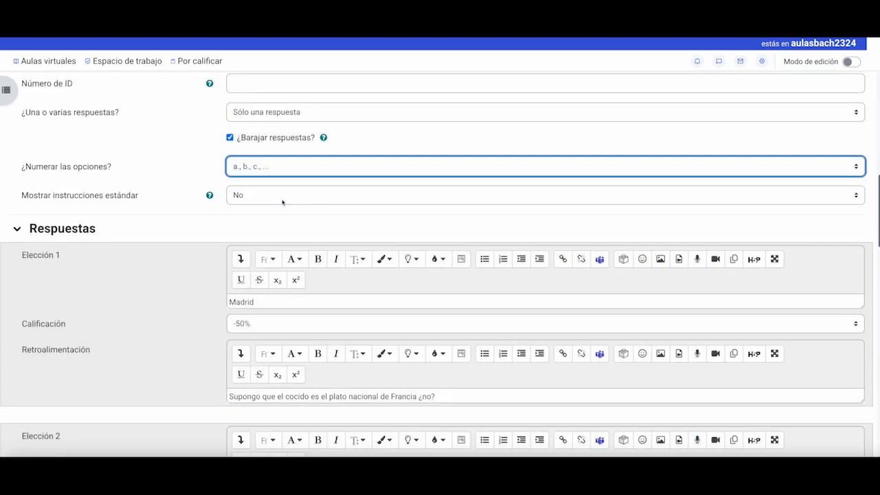
left_click(292, 202)
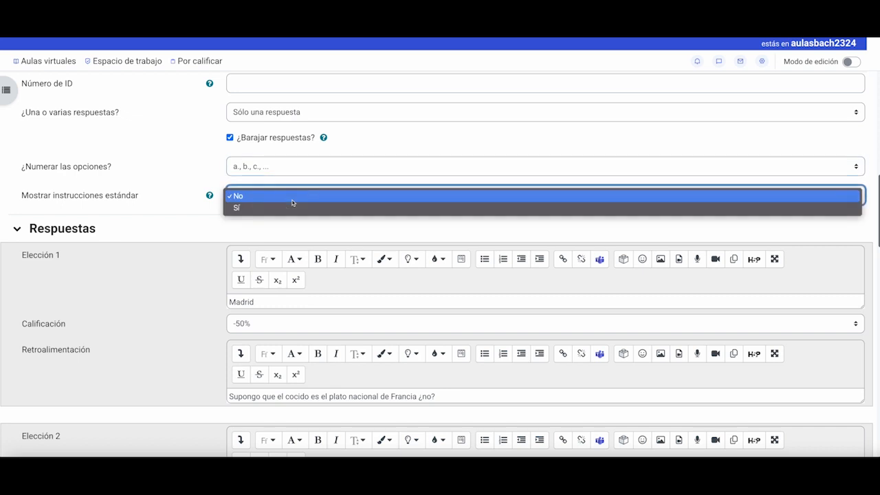
left_click(209, 197)
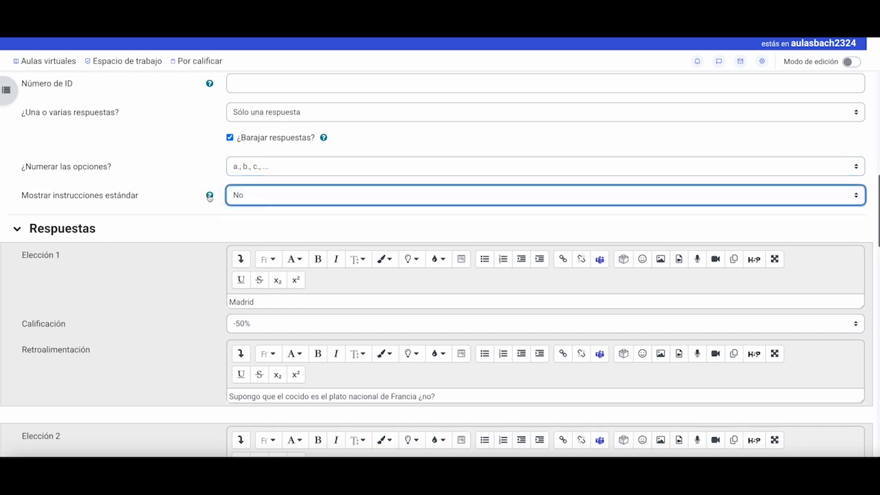
left_click(209, 197)
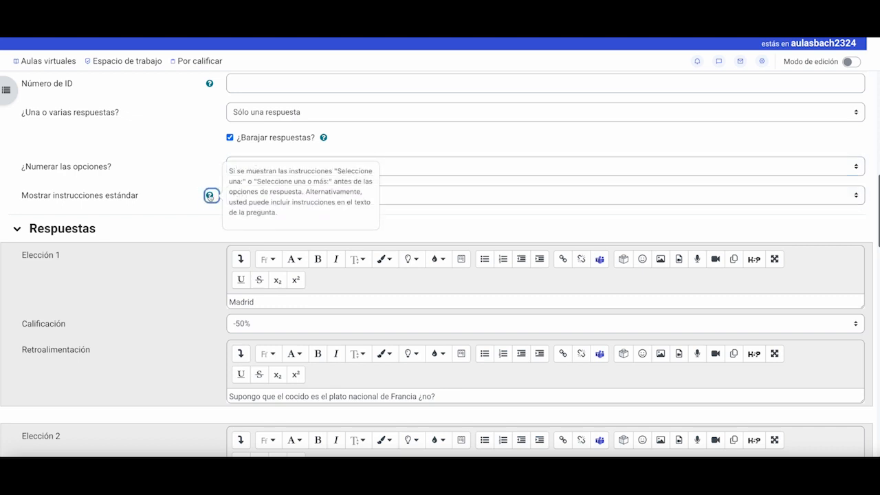
left_click(194, 182)
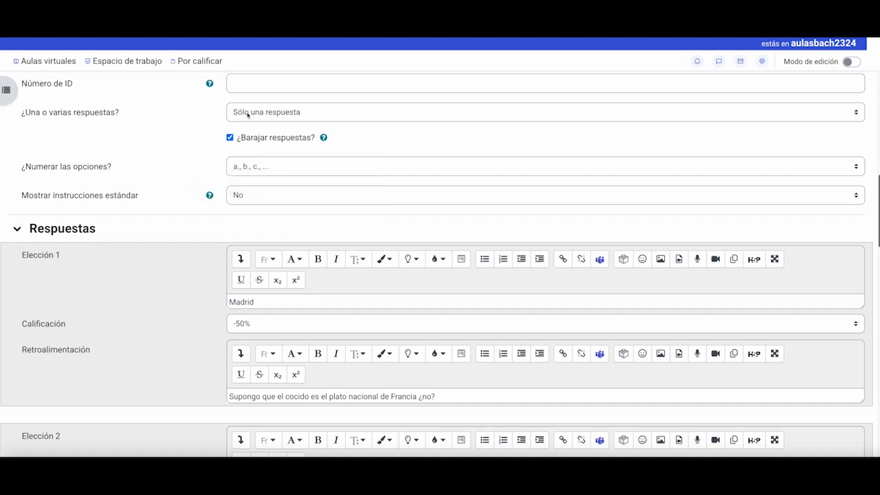
Examine the answer Madrid in Elección 1 and the grade percentages available for it, leaving its grade as set.
scroll(200, 219, "down", 1)
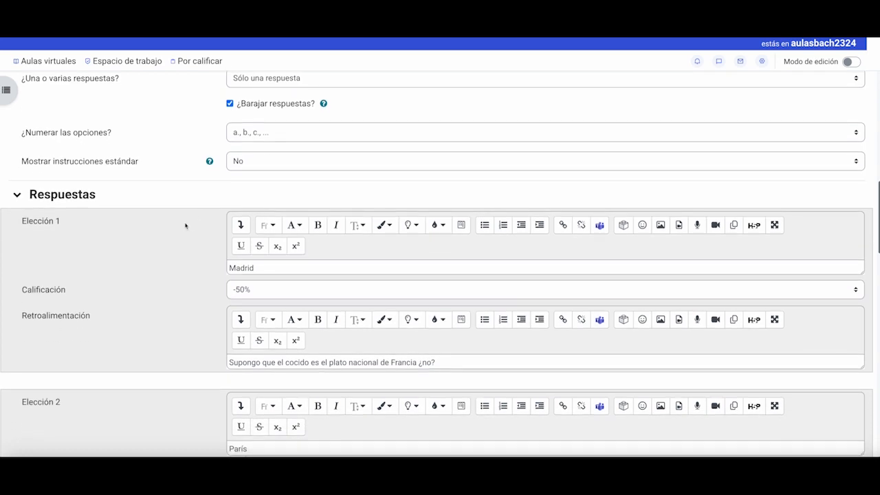
scroll(185, 225, "down", 1)
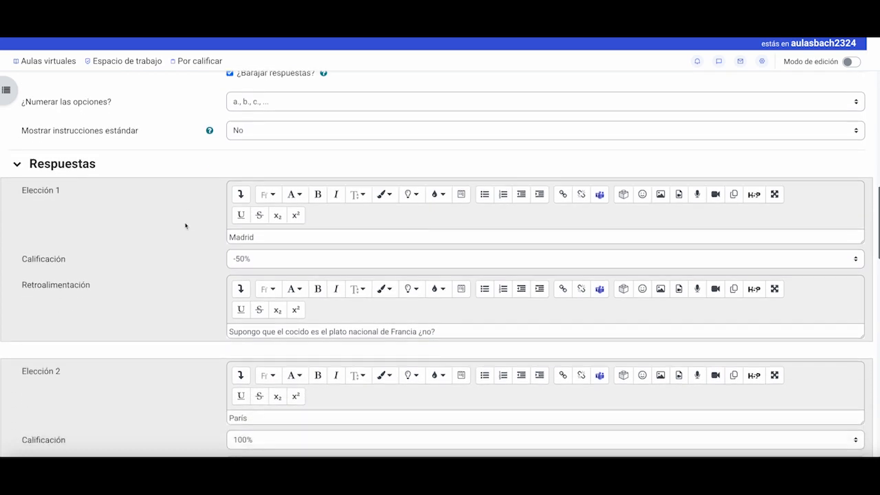
scroll(185, 226, "down", 1)
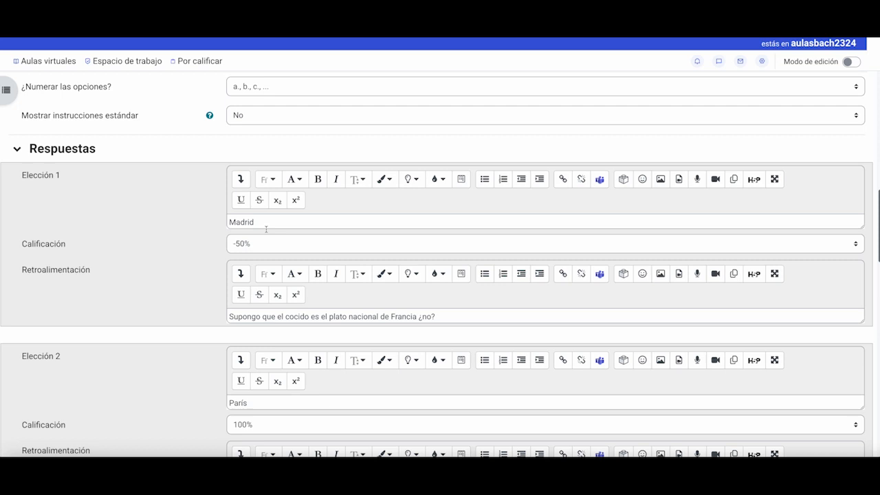
left_click(507, 247)
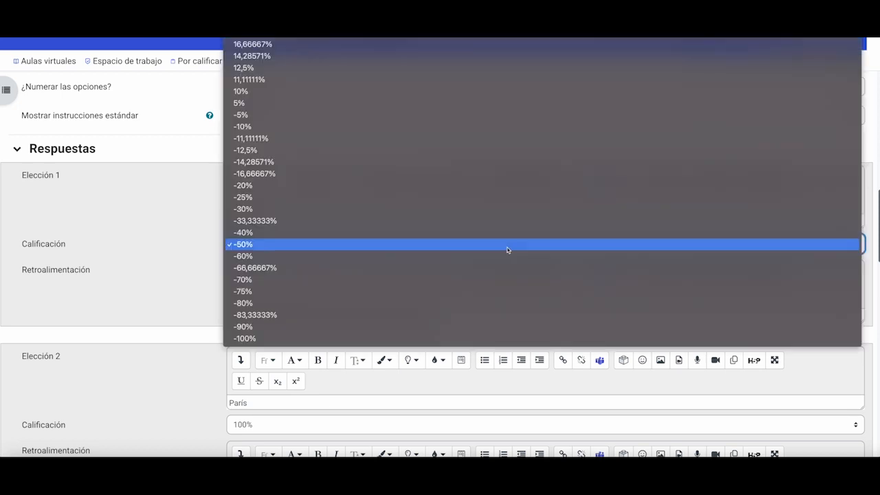
scroll(500, 250, "up", 5)
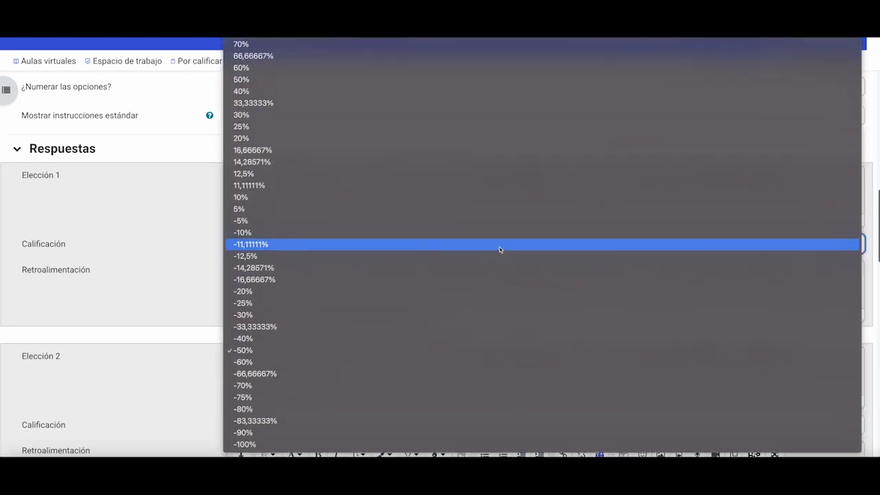
left_click(177, 256)
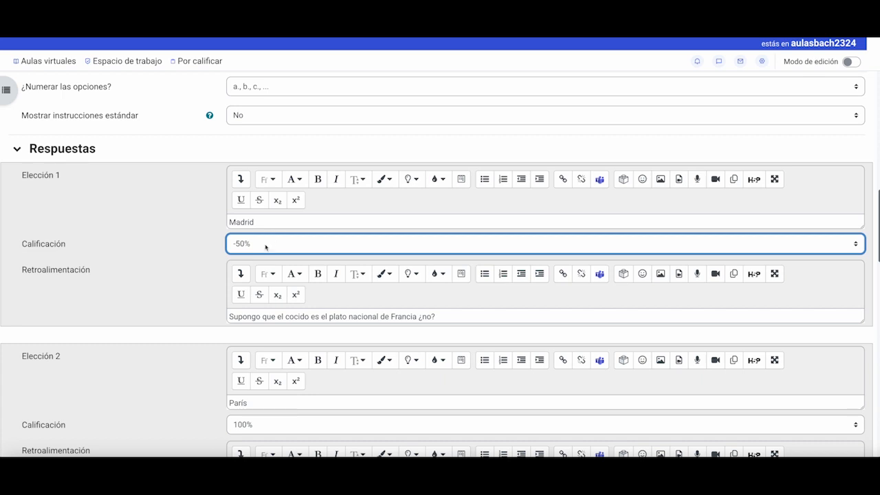
Review the grades and feedback of the answer choices through Elección 5, and the remaining sections and save options of the form.
scroll(189, 249, "down", 3)
scroll(189, 249, "down", 1)
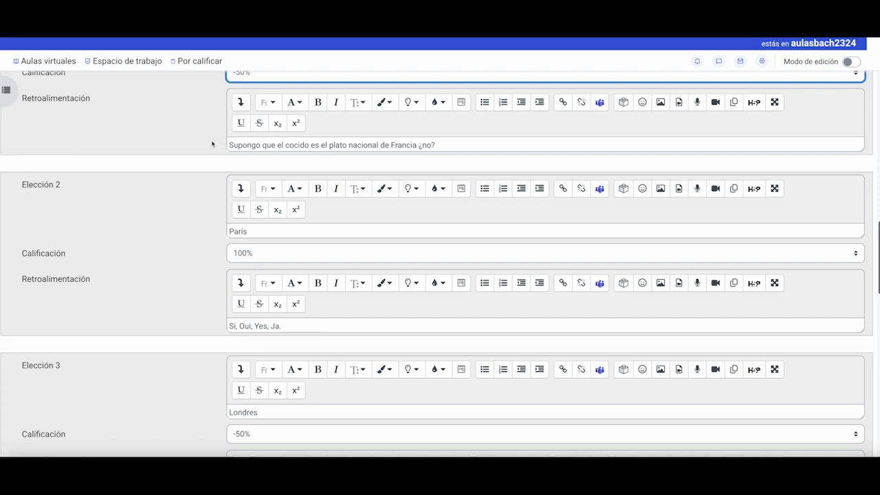
scroll(211, 143, "up", 1)
scroll(211, 143, "up", 1)
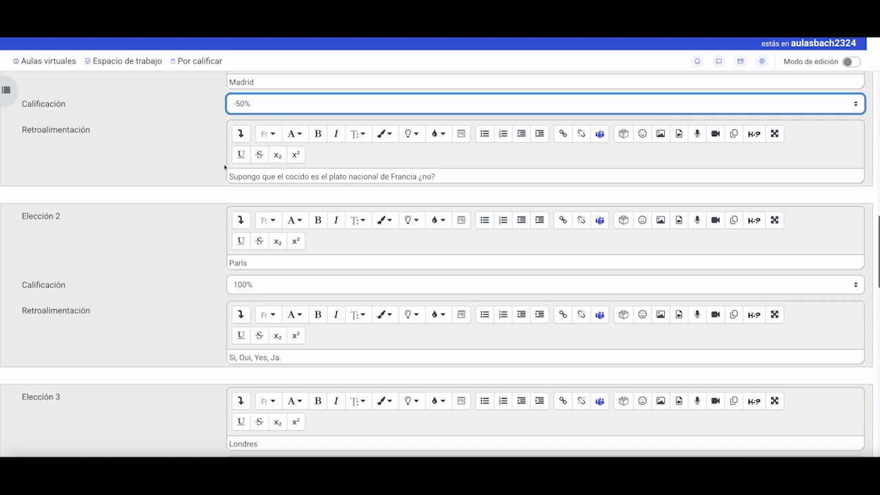
scroll(244, 184, "up", 1)
scroll(254, 177, "up", 1)
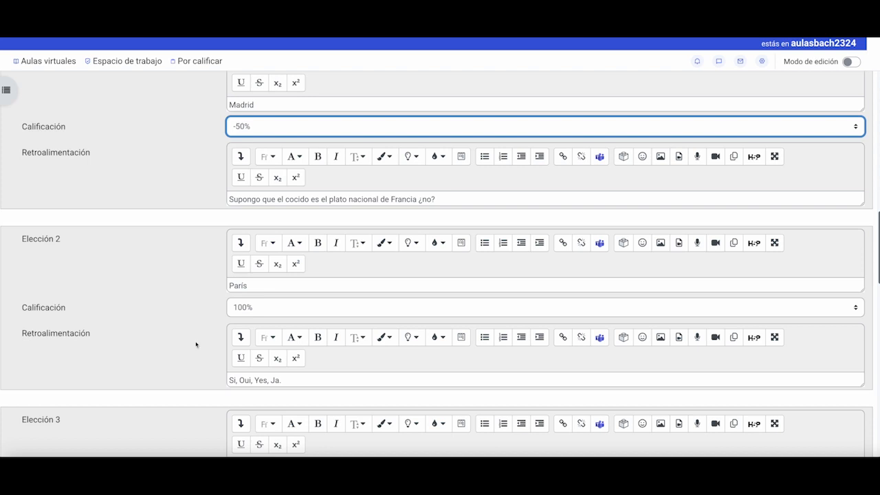
scroll(243, 312, "down", 1)
scroll(202, 277, "down", 3)
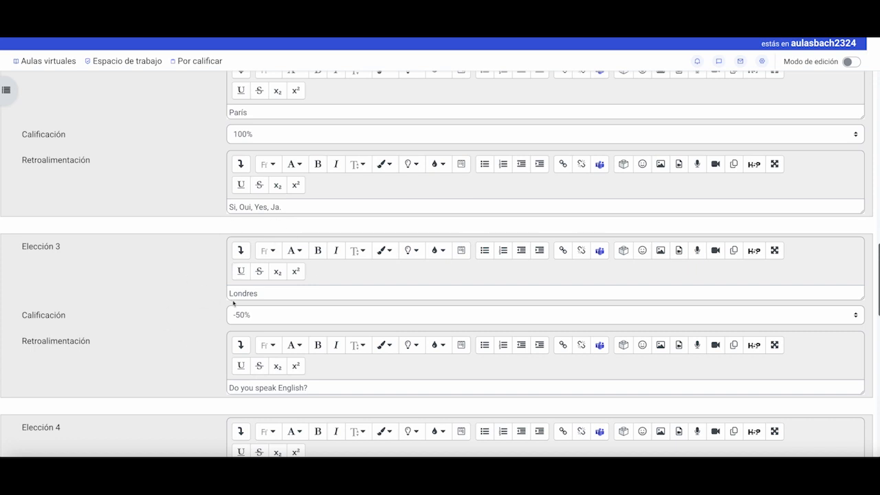
scroll(231, 261, "down", 3)
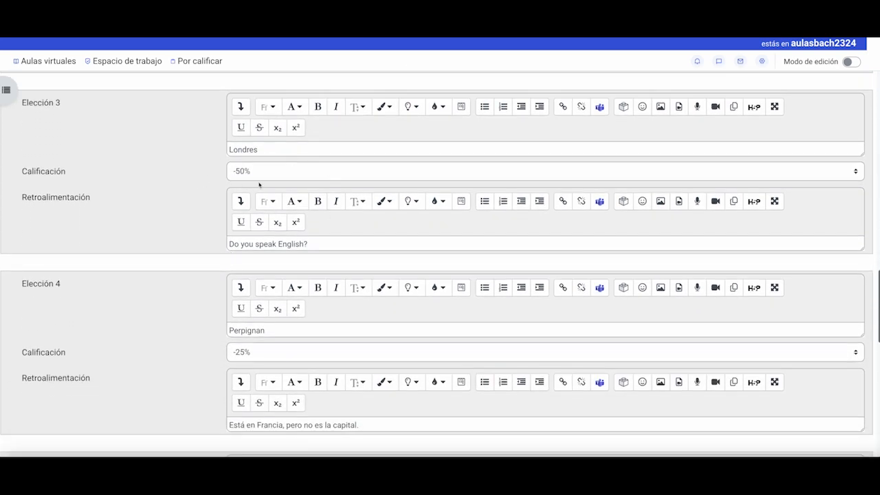
scroll(206, 186, "down", 5)
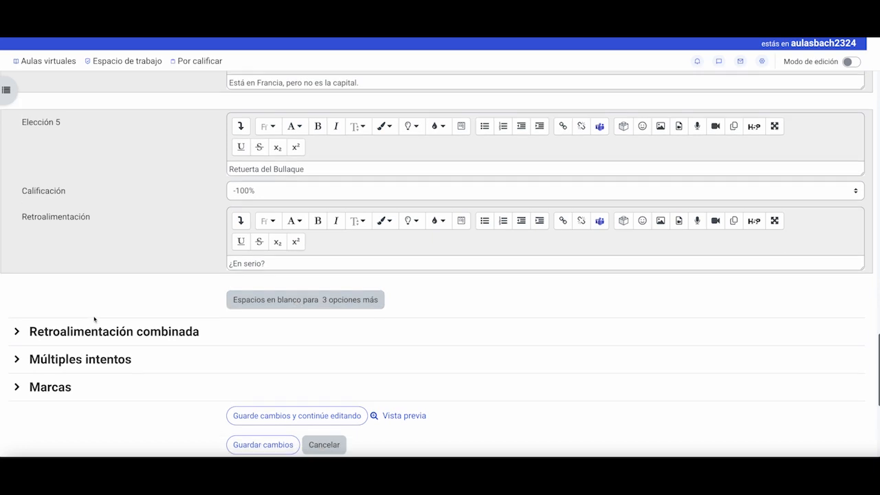
scroll(96, 320, "down", 1)
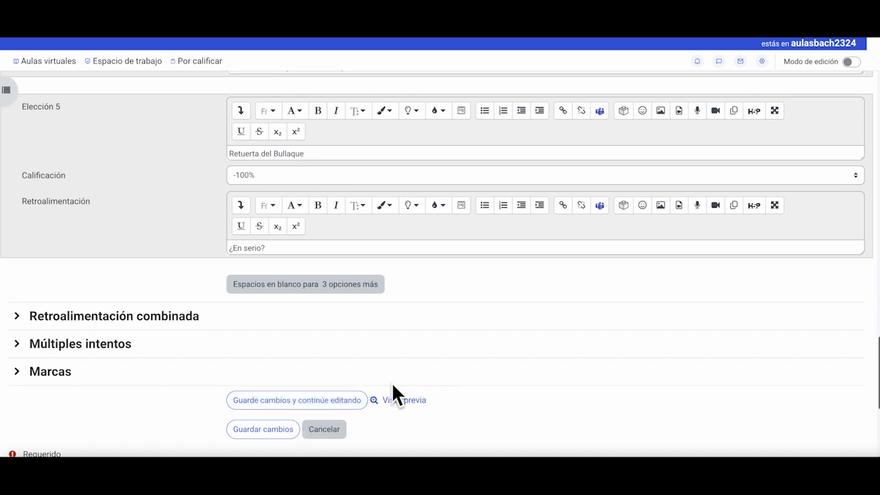
Preview the multiple-choice question, answer it with Madrid, and submit and finish the attempt.
left_click(404, 400)
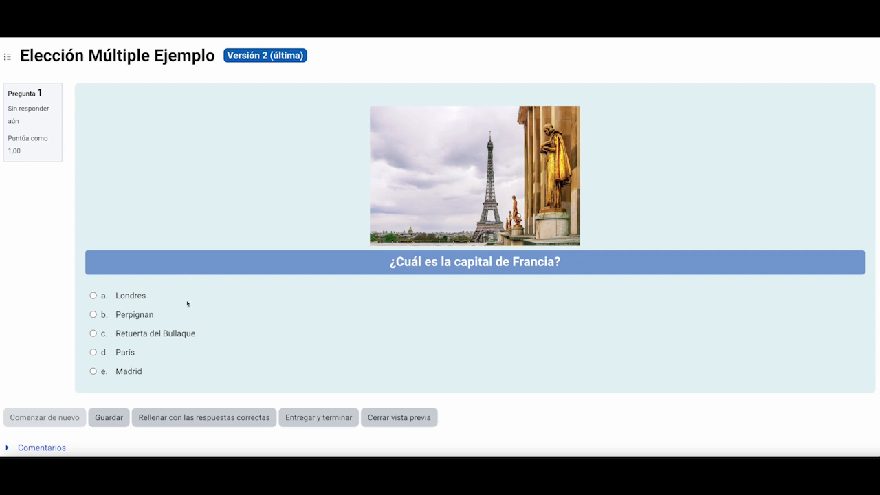
left_click(93, 371)
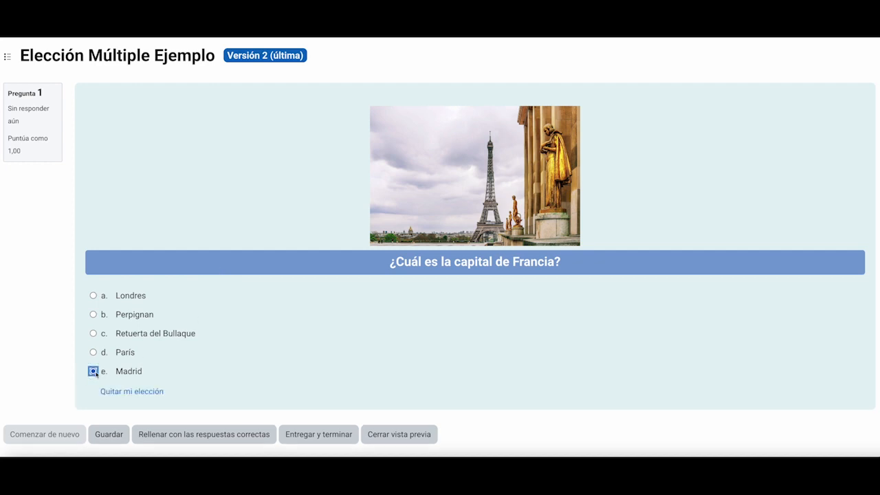
scroll(198, 379, "down", 1)
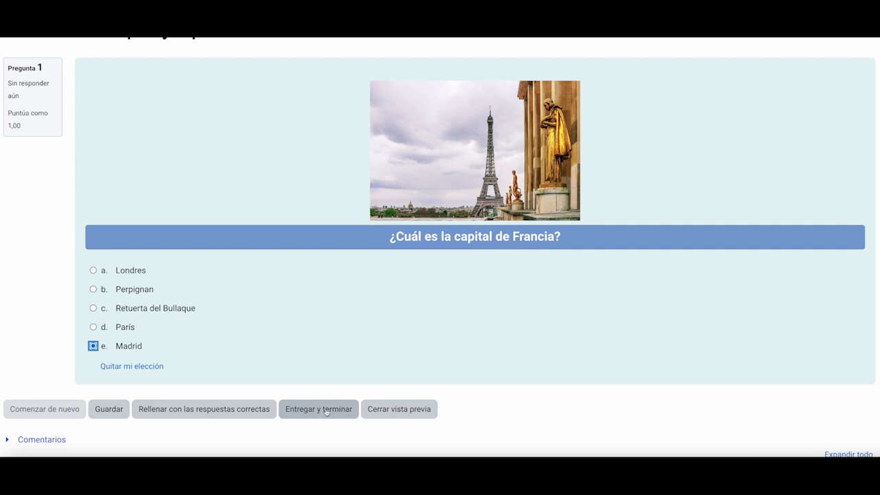
left_click(325, 411)
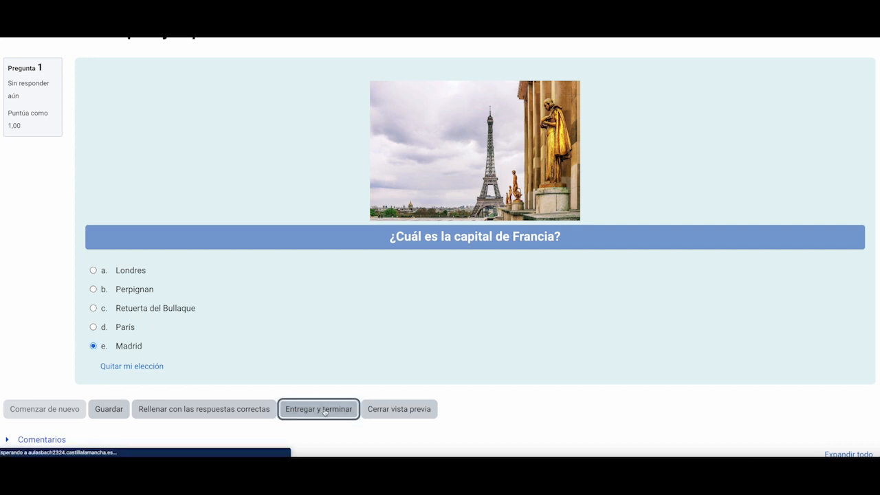
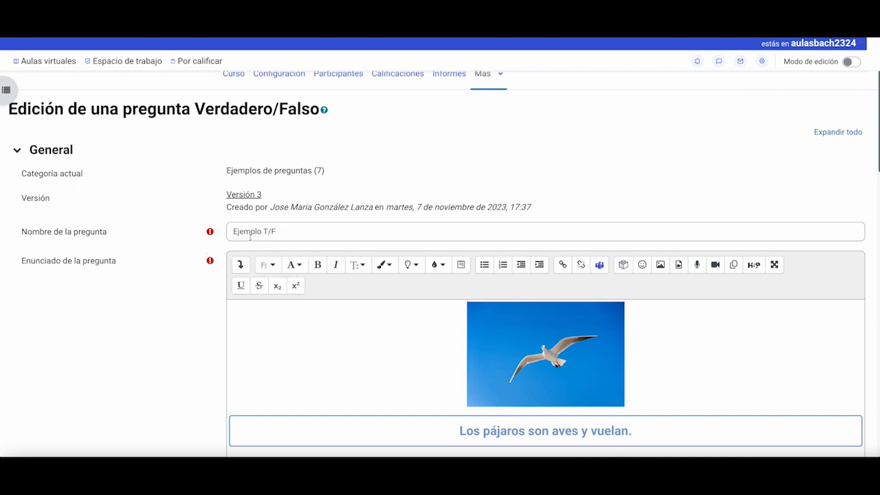
Review the general settings of the true/false question Ejemplo T/F: name, question text, status, default mark, general feedback and correct answer.
scroll(277, 255, "down", 1)
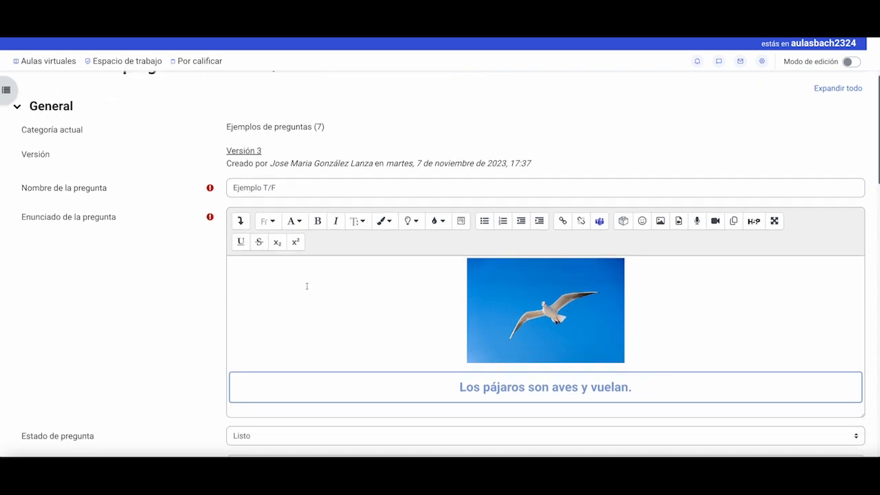
scroll(306, 286, "down", 1)
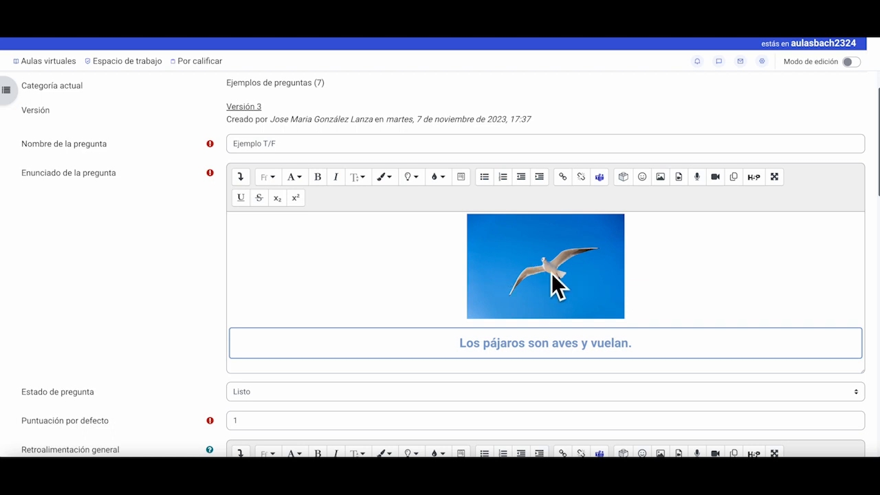
scroll(535, 288, "down", 1)
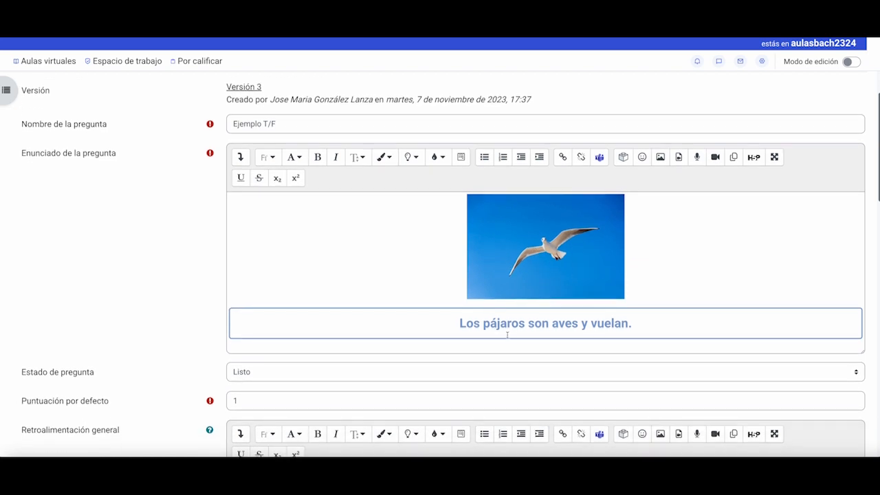
scroll(438, 320, "down", 3)
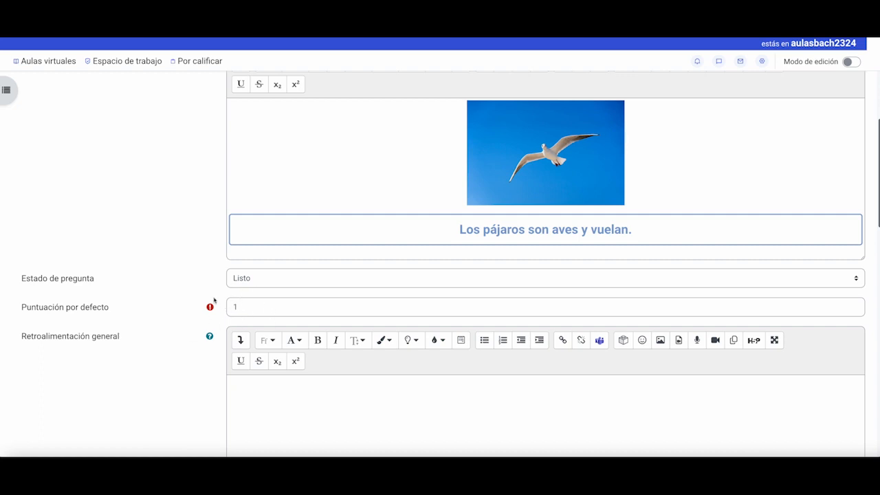
scroll(258, 312, "down", 3)
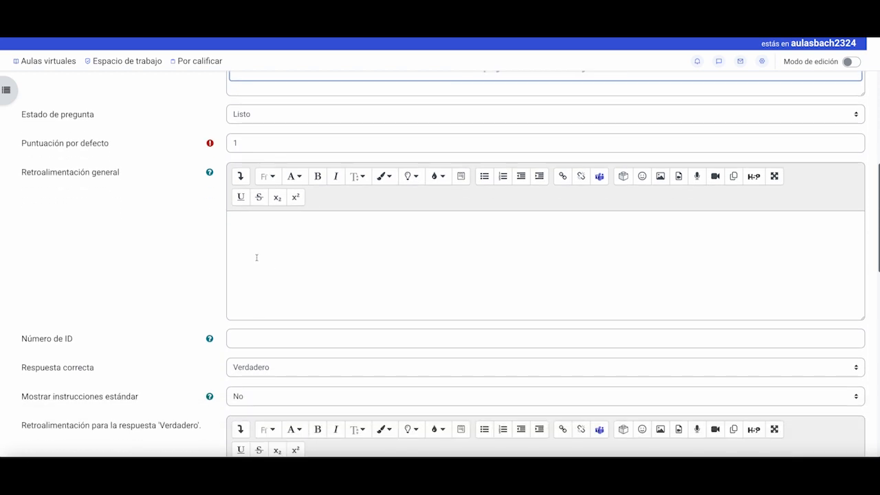
scroll(274, 254, "down", 2)
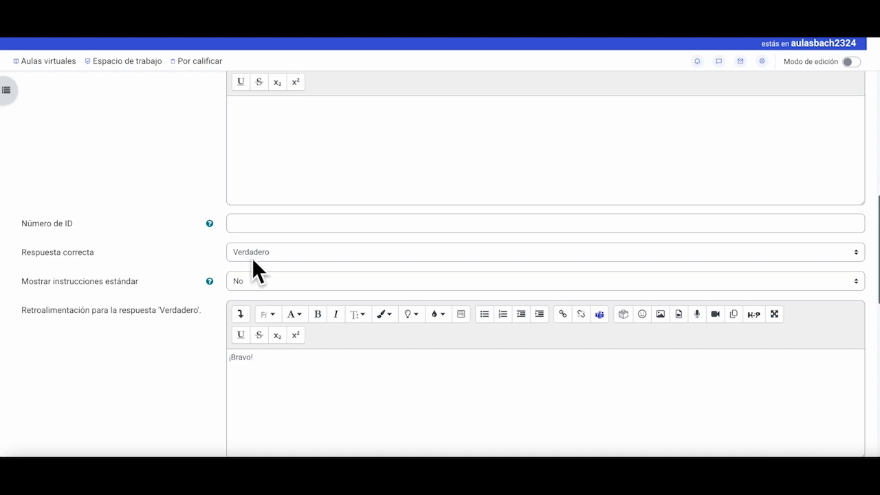
Check the help and options for standard instructions, leaving No selected, and review the feedback for the Verdadero and Falso answers.
scroll(255, 261, "down", 1)
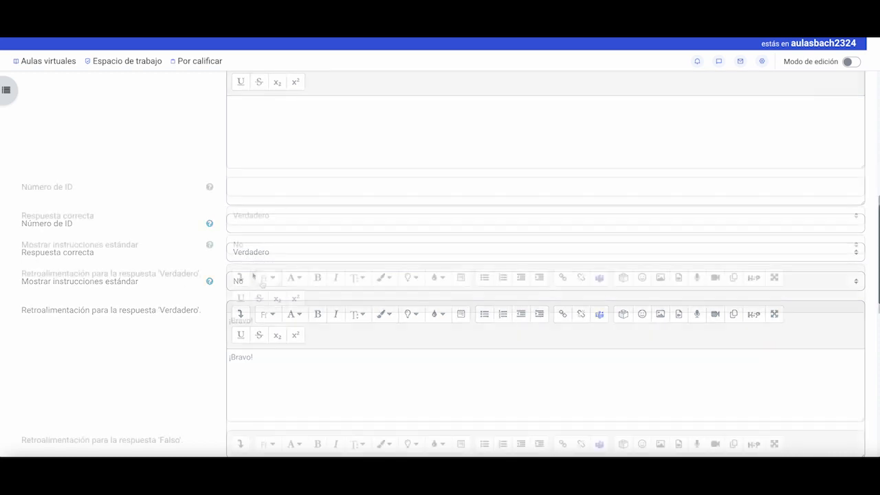
left_click(209, 245)
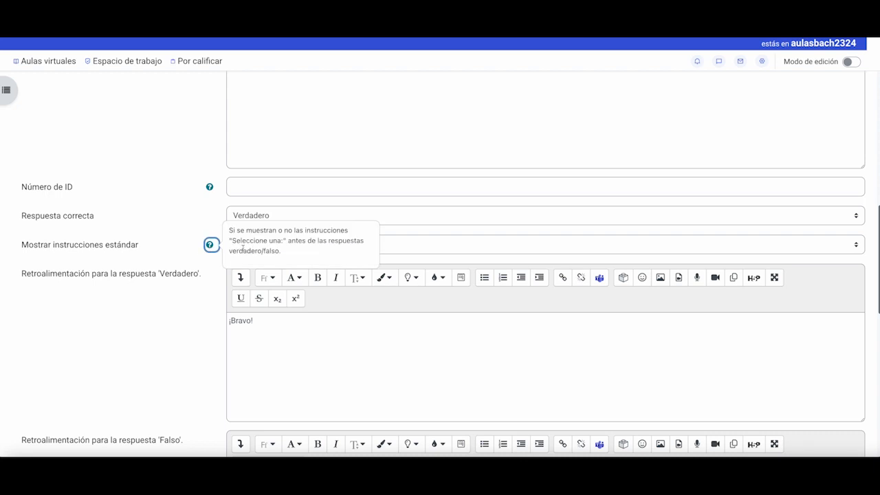
left_click(399, 250)
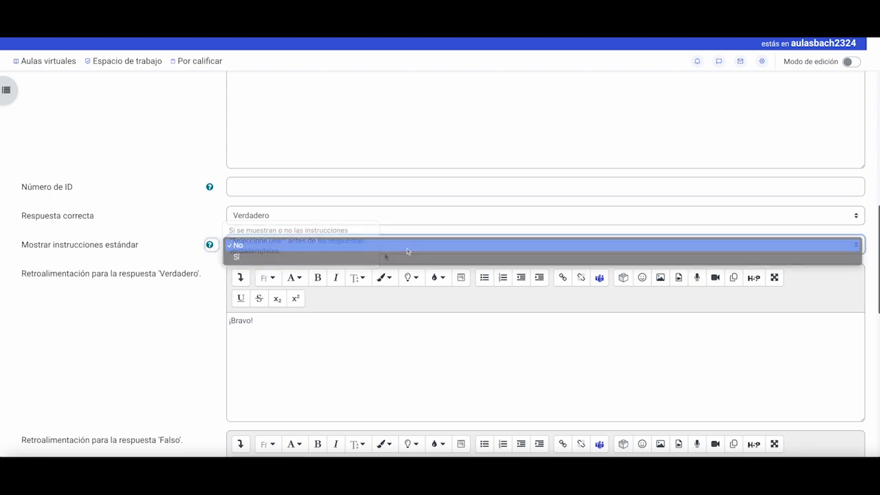
left_click(193, 246)
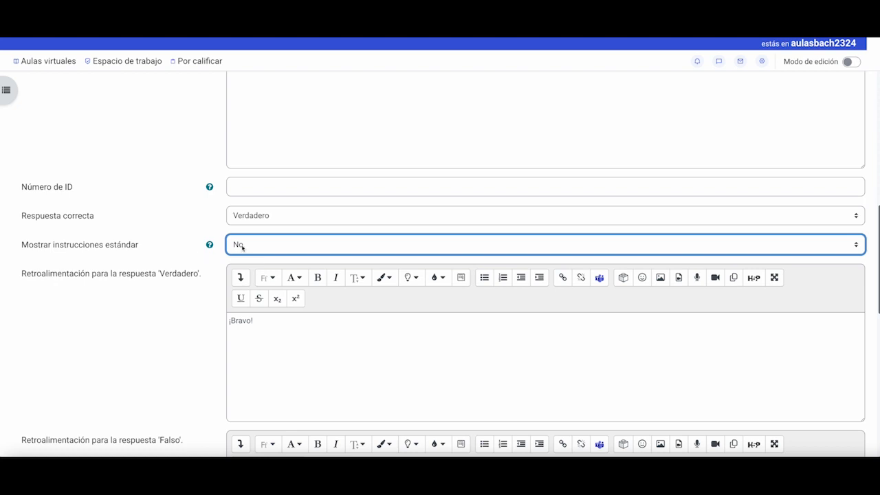
scroll(153, 261, "down", 1)
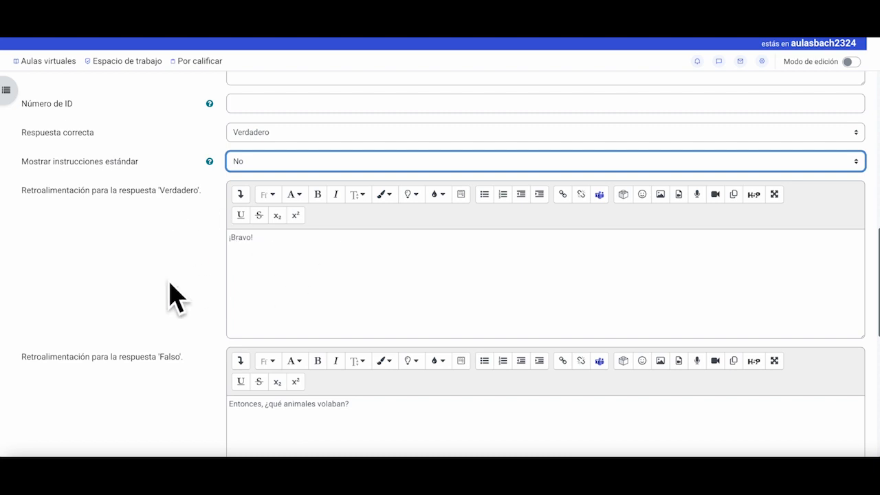
scroll(138, 271, "down", 2)
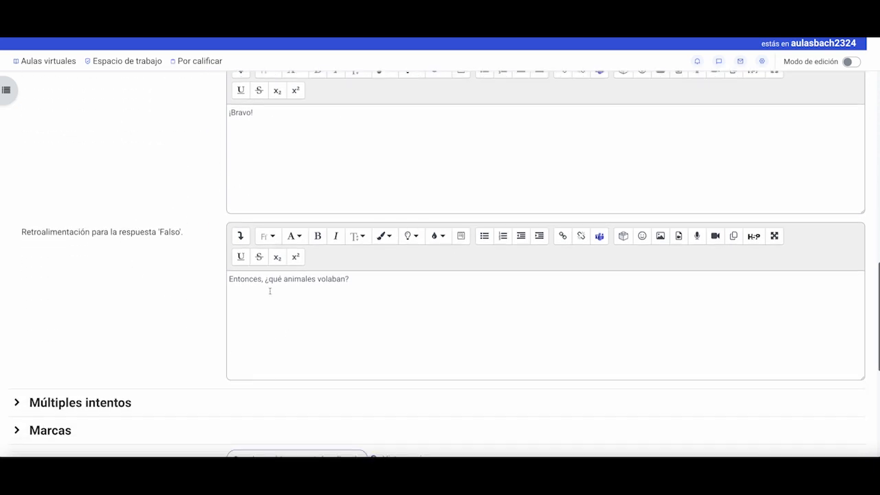
scroll(112, 322, "down", 1)
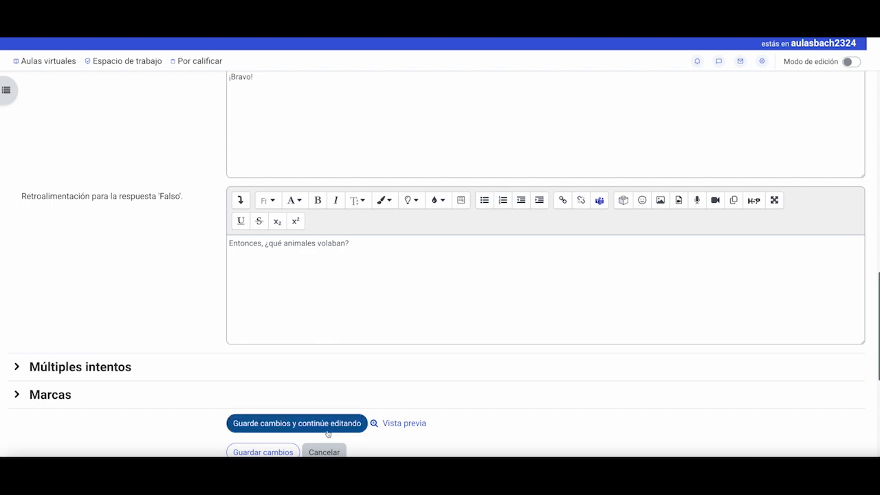
Preview the true/false question, answer it with Verdadero, and submit and finish the attempt.
left_click(403, 423)
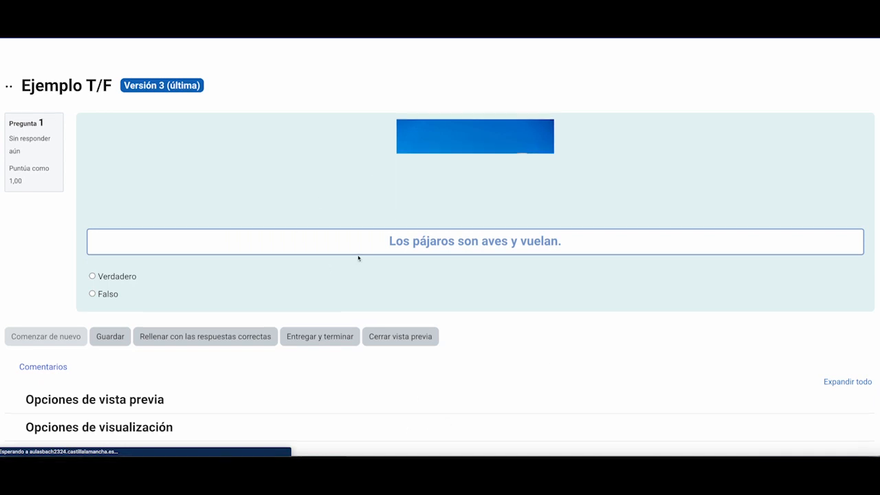
left_click(92, 276)
left_click(331, 343)
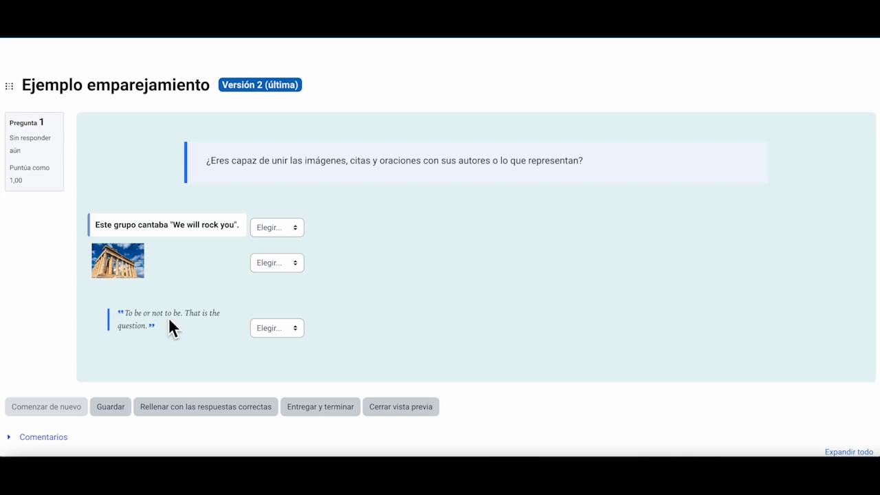
Inspect the answer choices offered for each of the three items in the matching question preview, without selecting any.
left_click(296, 229)
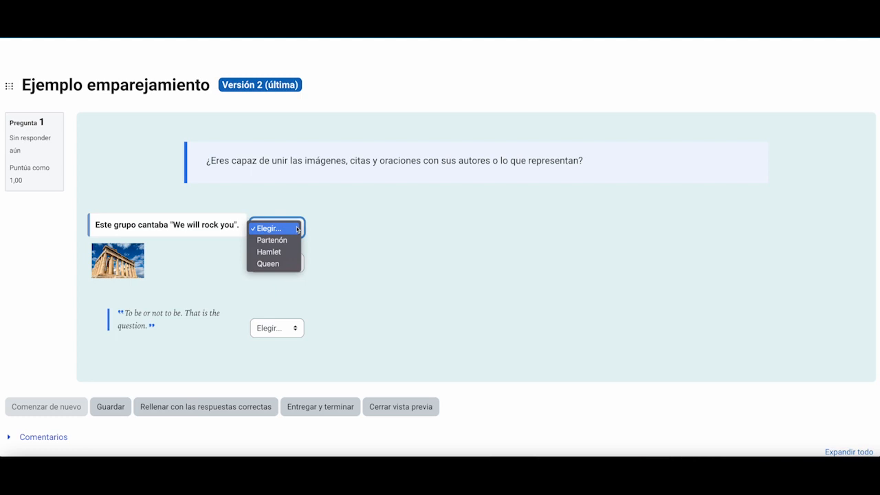
left_click(355, 242)
left_click(295, 261)
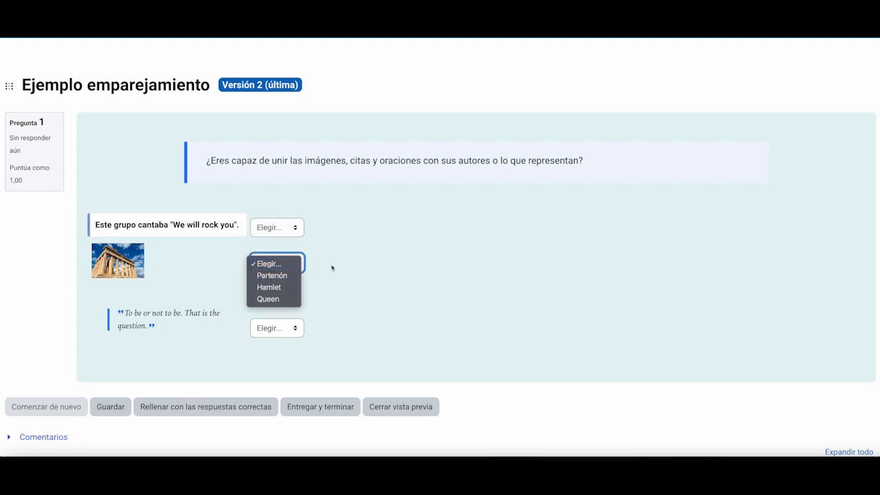
left_click(343, 270)
left_click(286, 328)
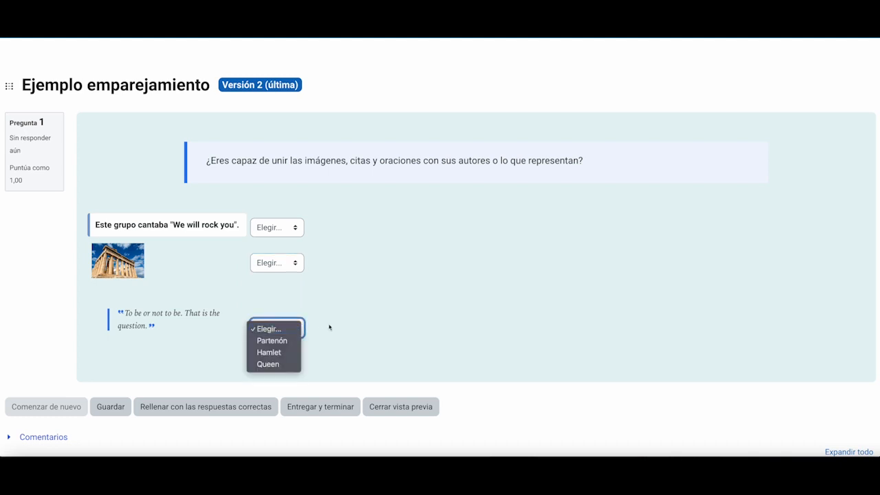
left_click(344, 310)
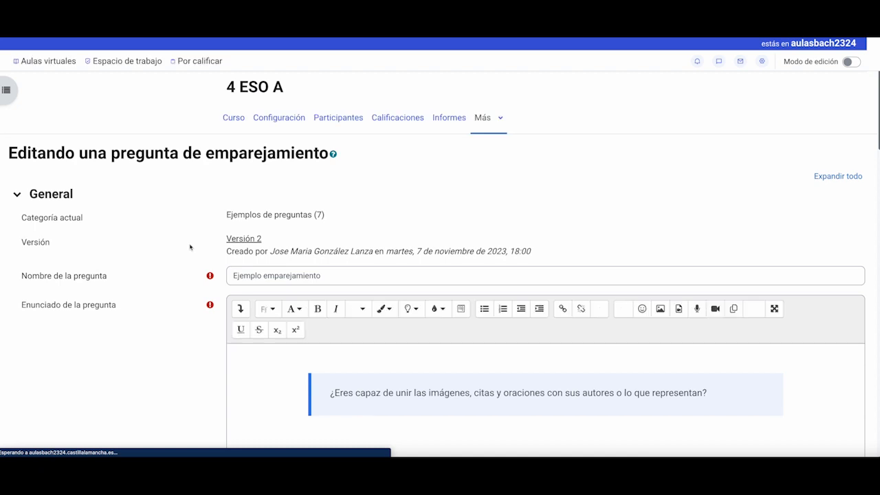
Review the matching question's general settings: name, question text, status, default mark, general feedback and answer shuffling.
scroll(190, 247, "down", 1)
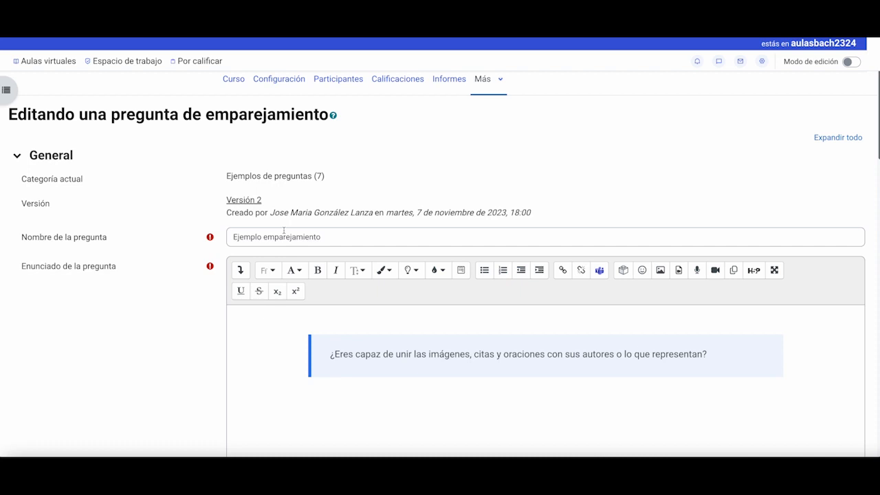
scroll(184, 251, "down", 2)
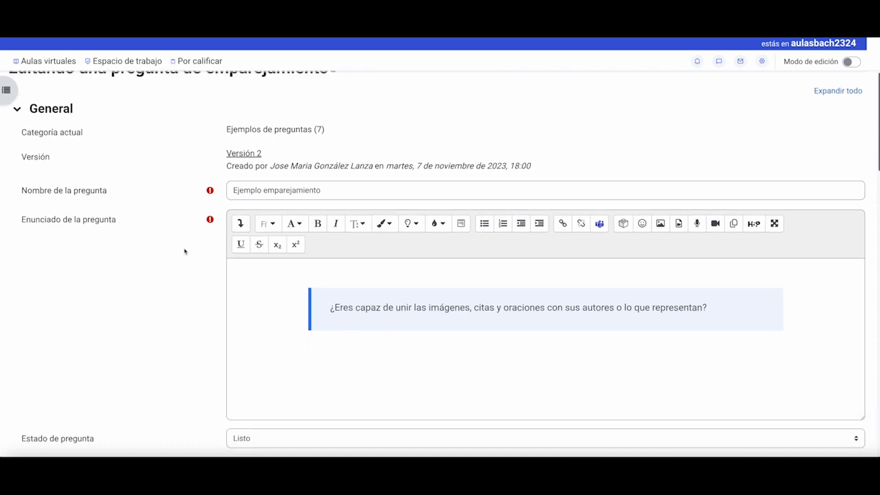
scroll(274, 258, "down", 1)
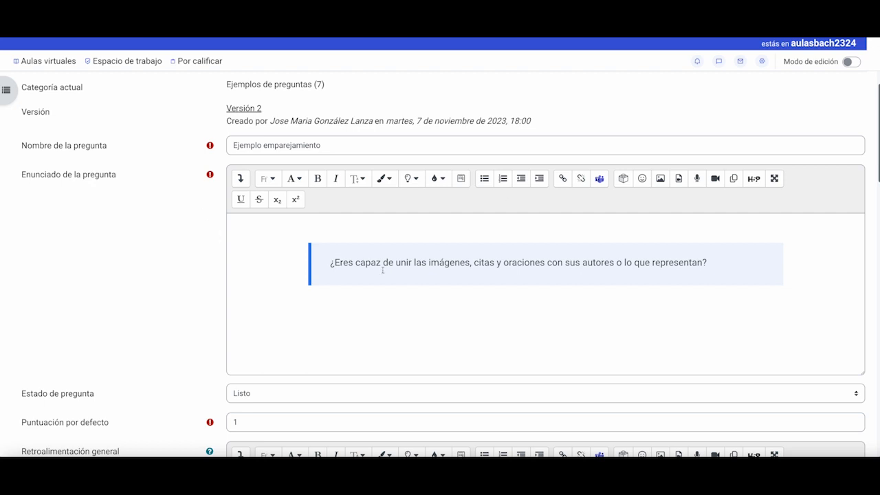
scroll(262, 266, "down", 4)
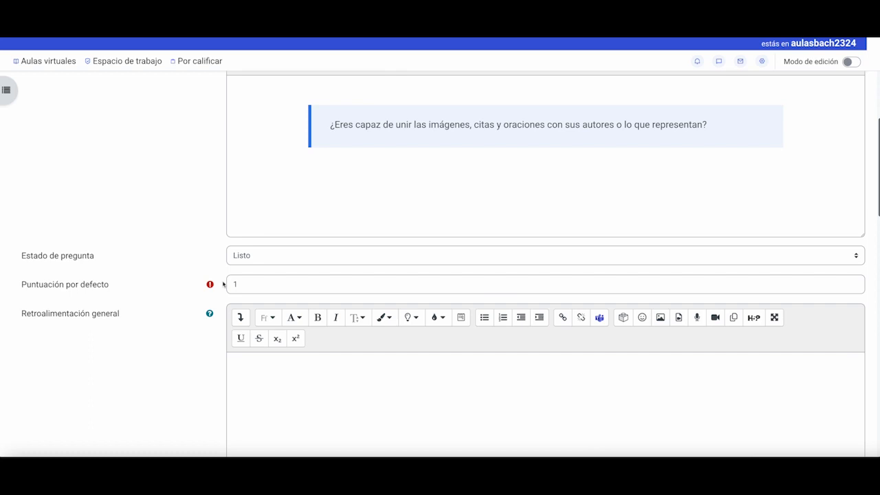
scroll(210, 286, "down", 3)
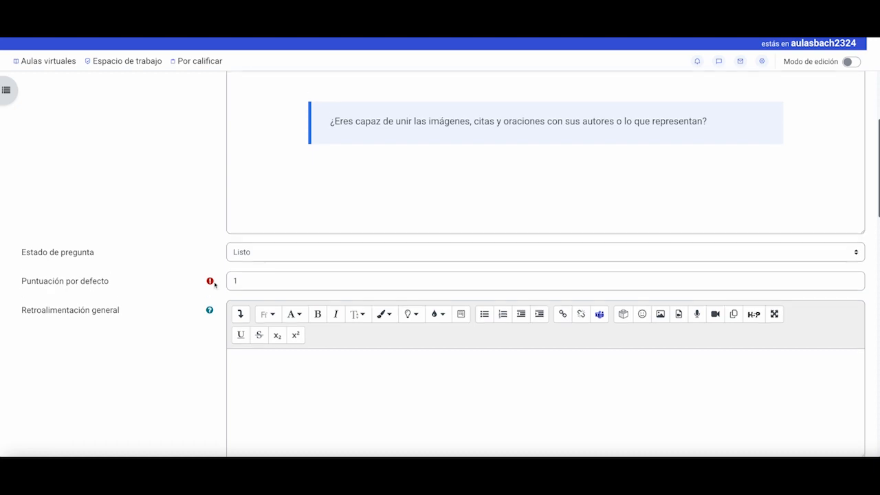
scroll(211, 289, "down", 1)
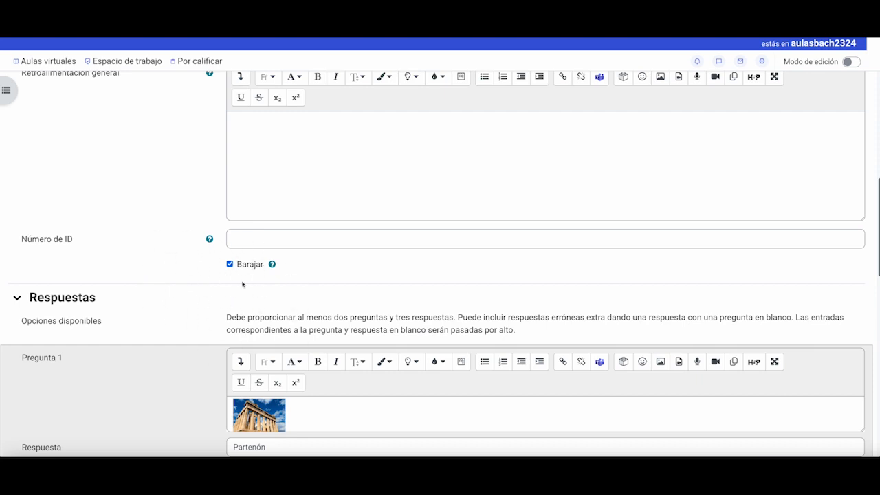
Review the matching question's answer section, checking the content and paired answer of Pregunta 1, 2 and 3 down to the form's end.
scroll(221, 287, "down", 2)
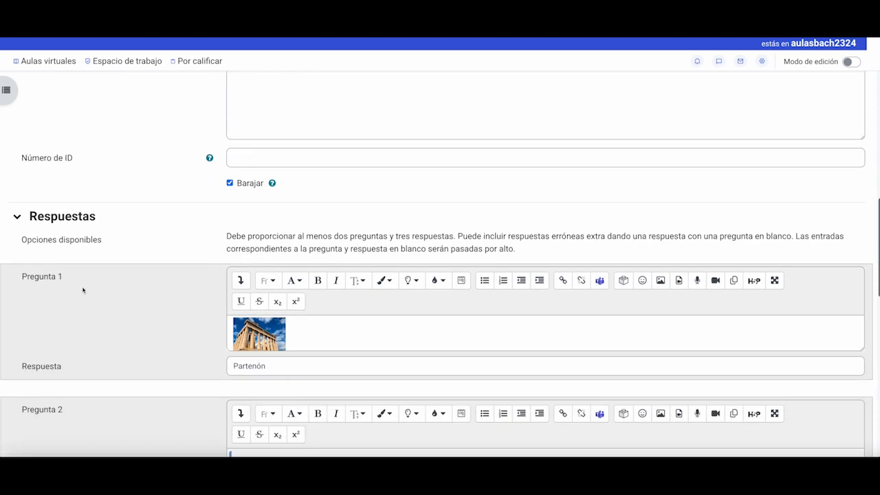
scroll(172, 330, "down", 1)
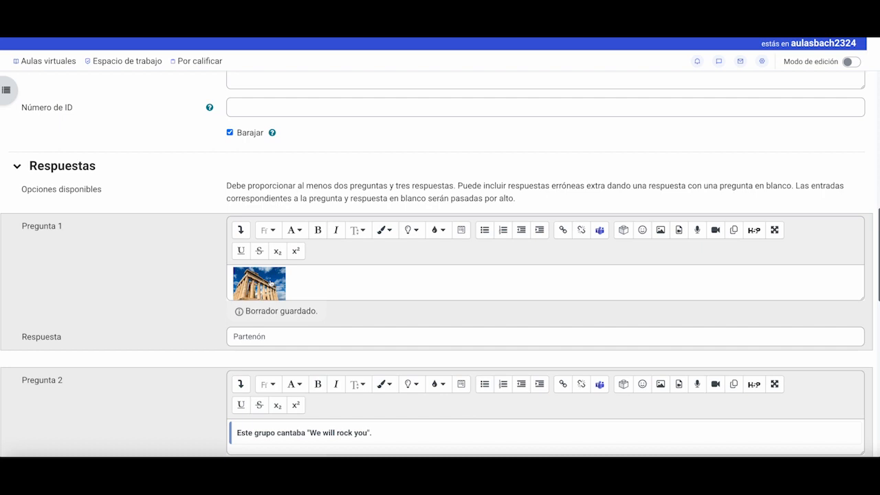
scroll(270, 283, "down", 1)
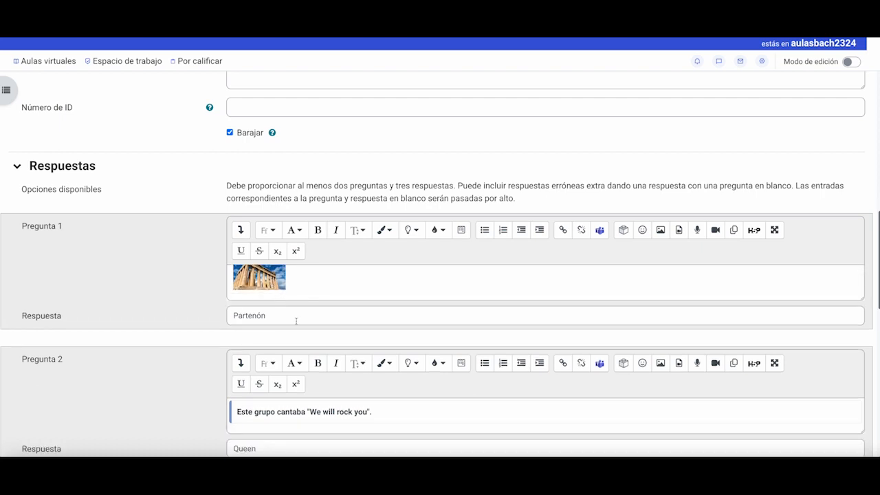
scroll(301, 391, "down", 1)
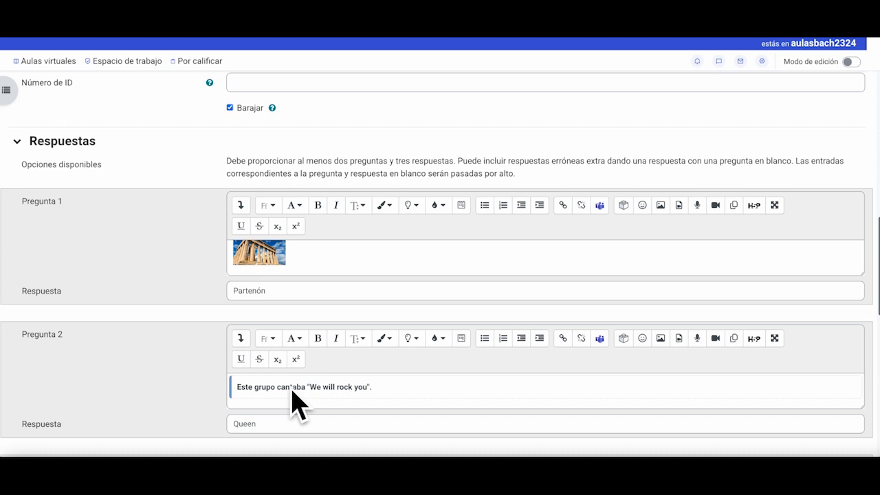
scroll(337, 387, "down", 3)
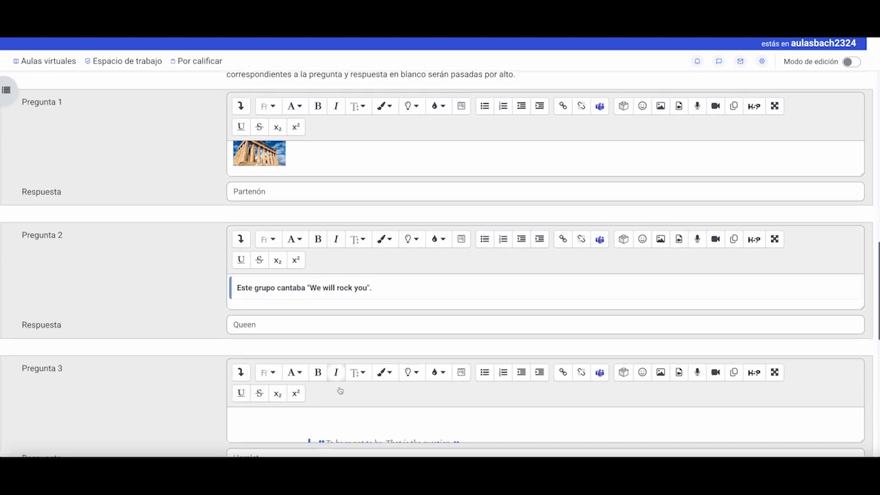
scroll(335, 342, "up", 1)
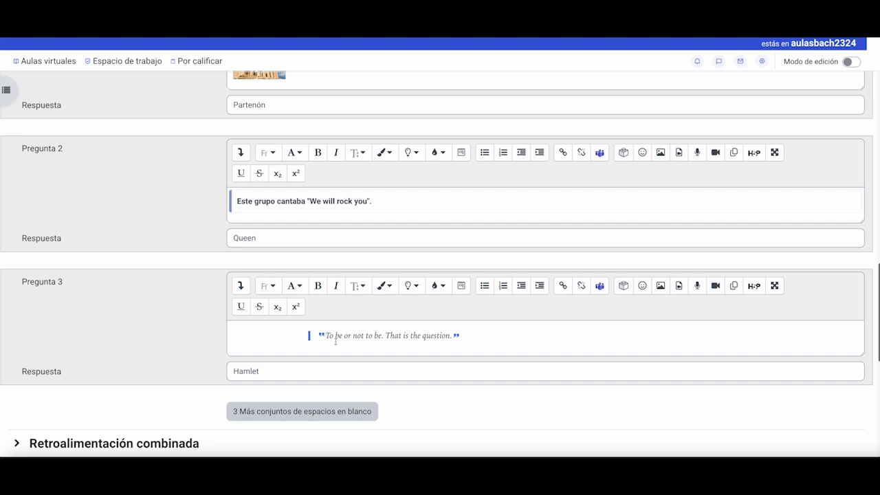
scroll(190, 319, "up", 3)
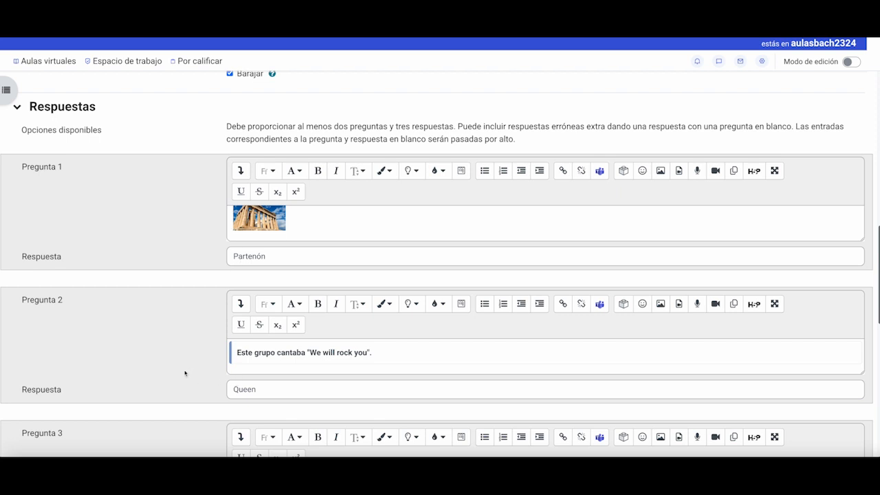
scroll(185, 373, "down", 5)
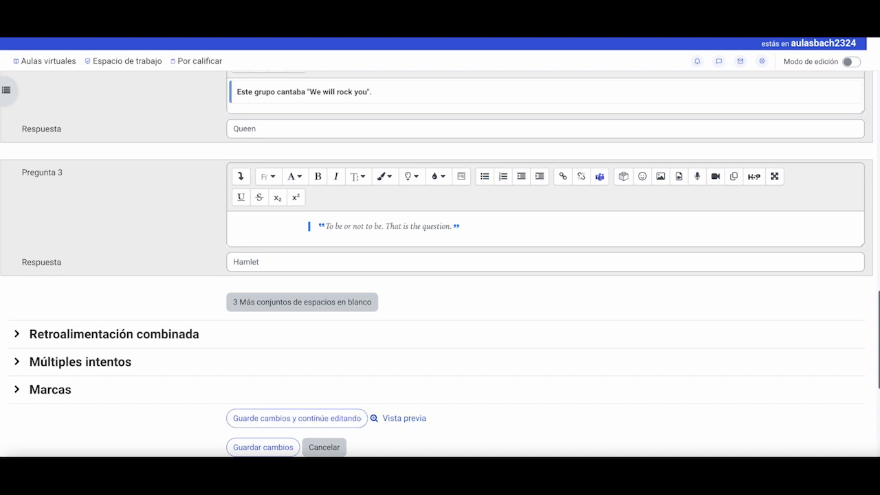
scroll(440, 275, "down", 5)
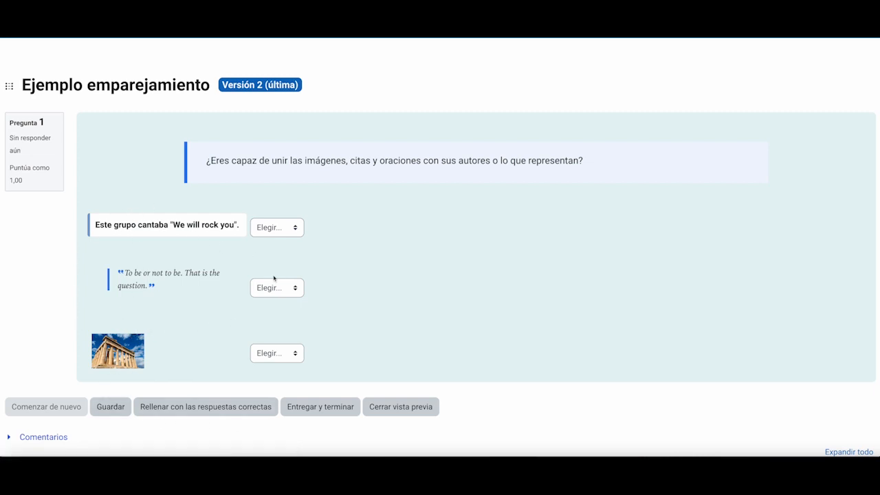
In the matching question preview, match "We will rock you" with Queen, the quote with Hamlet and the temple image with Partenón, and submit the attempt.
left_click(296, 229)
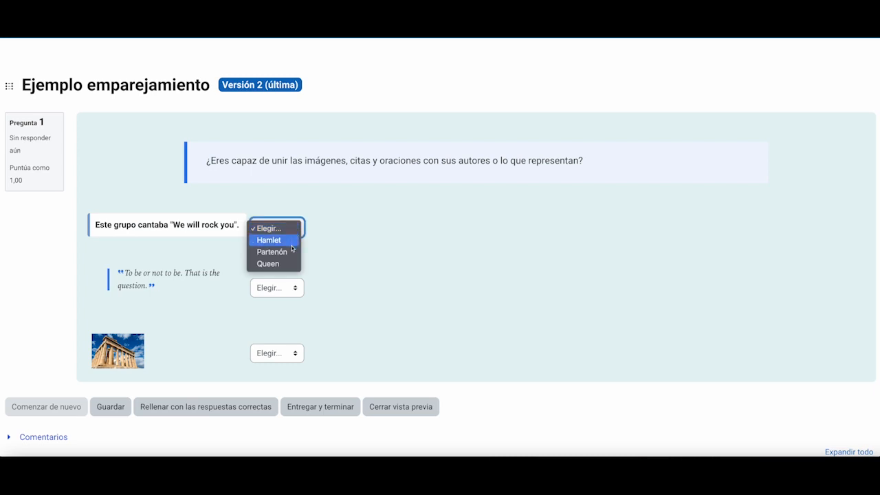
left_click(288, 265)
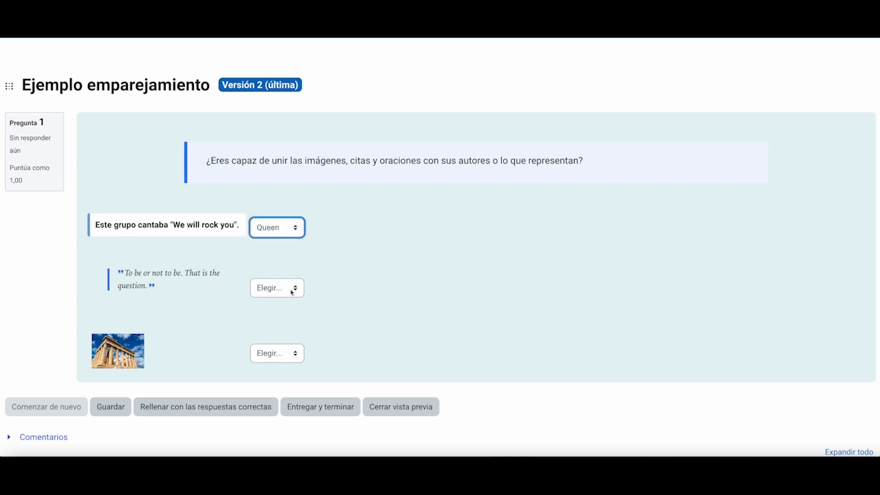
left_click(292, 288)
left_click(289, 301)
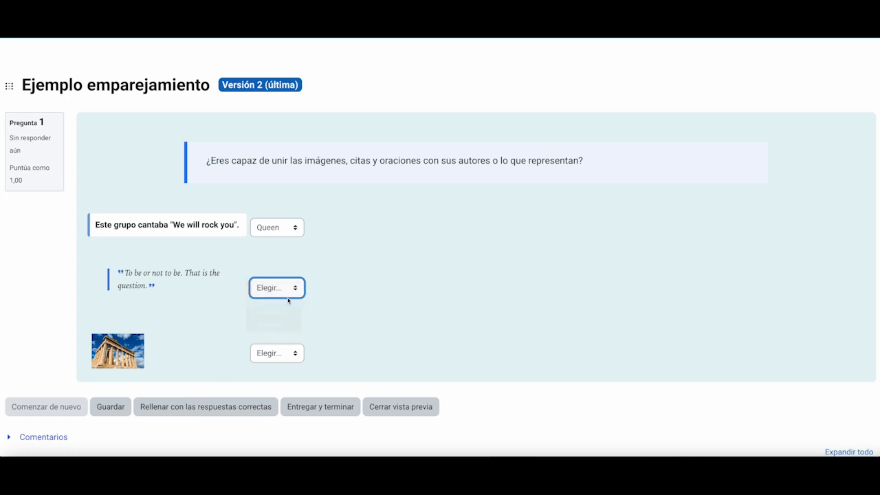
left_click(287, 354)
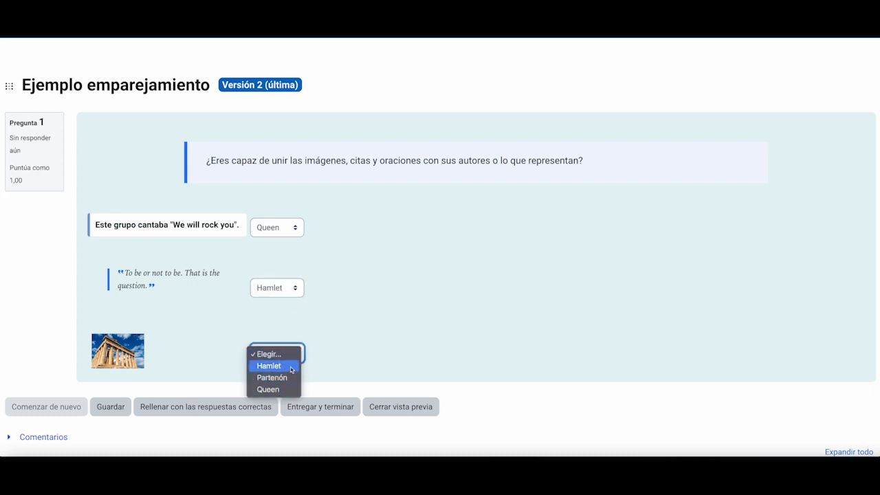
left_click(272, 377)
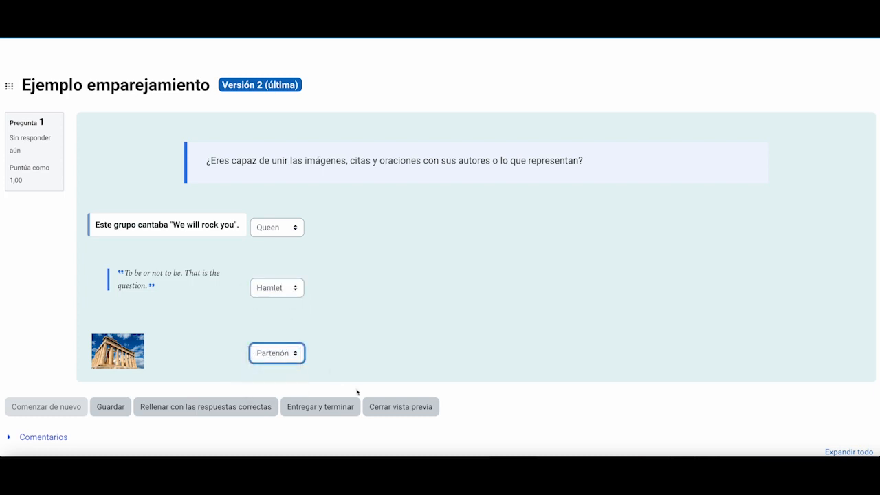
left_click(321, 406)
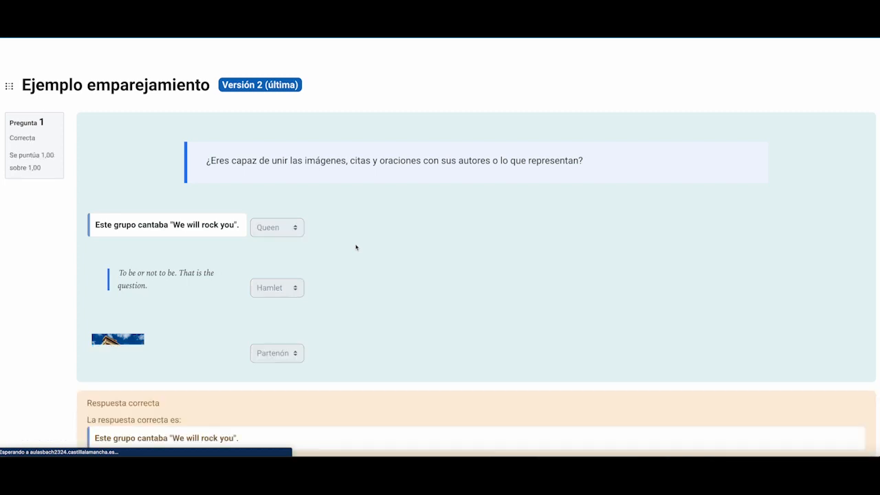